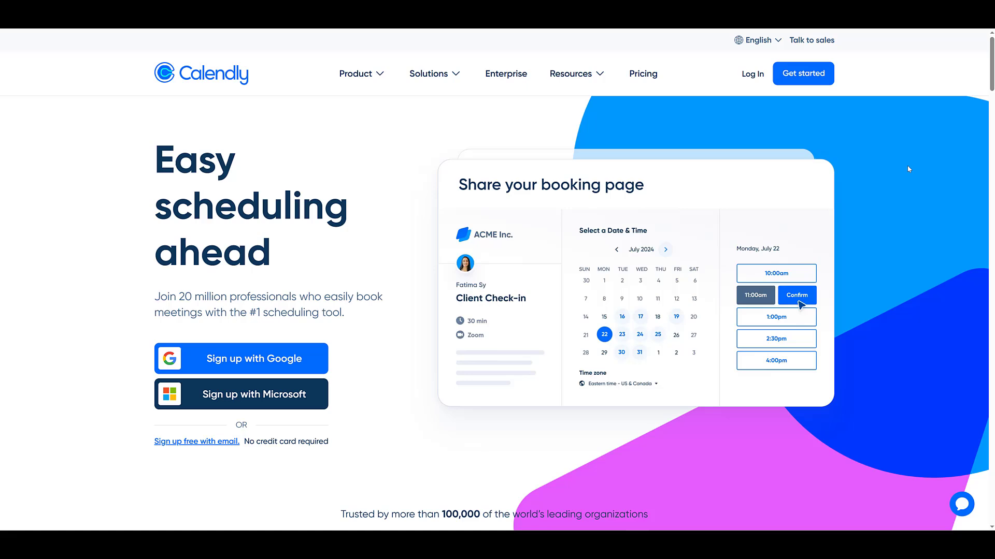
Leave the Calendly pricing page for Campaign Manager's Campaign groups list
left_click(654, 76)
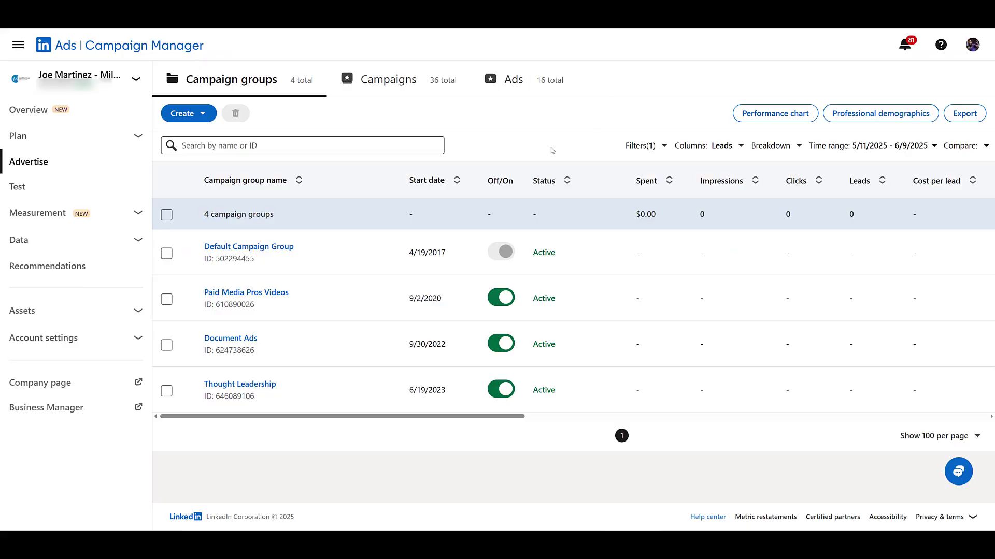
Start a new lead generation form under Assets and name it 'Calendly Form'
left_click(139, 312)
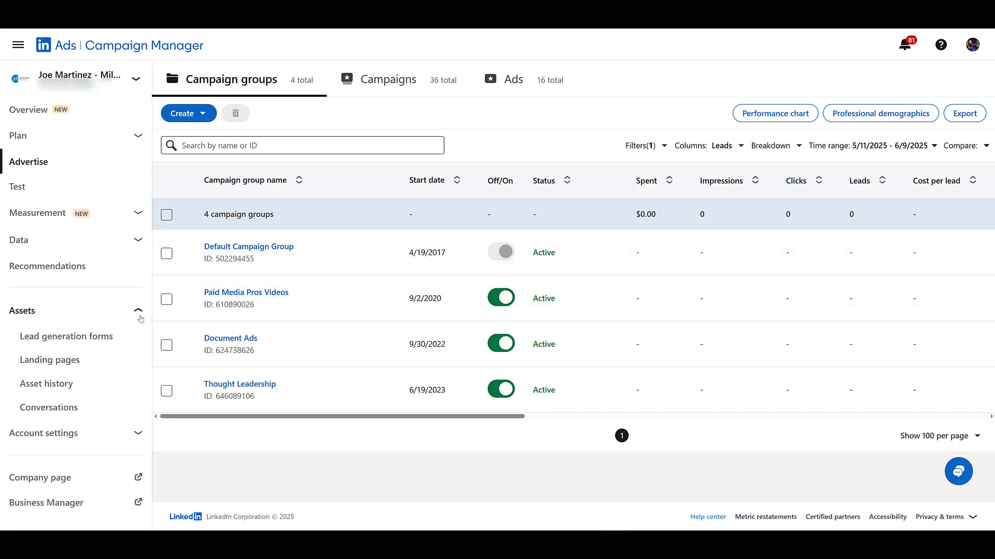
left_click(100, 340)
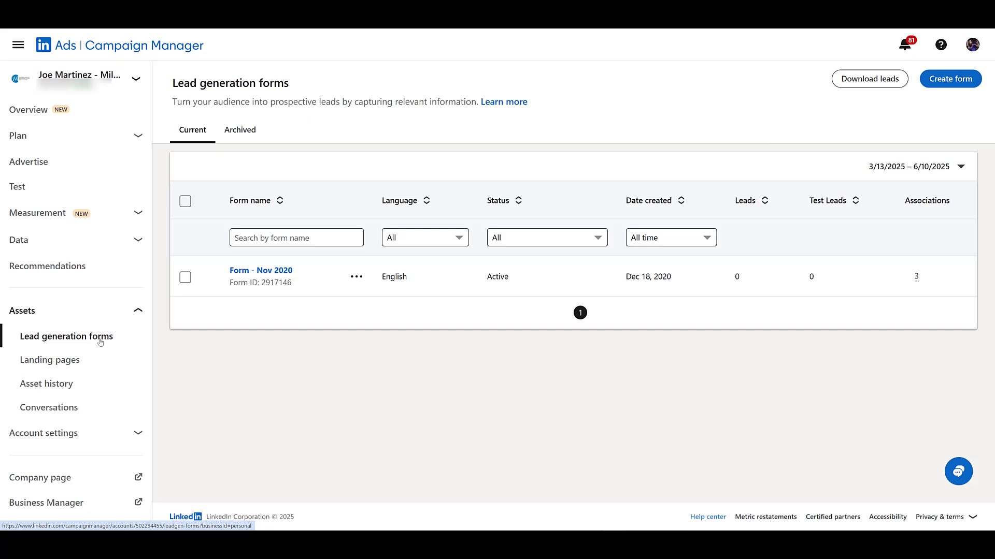
left_click(948, 80)
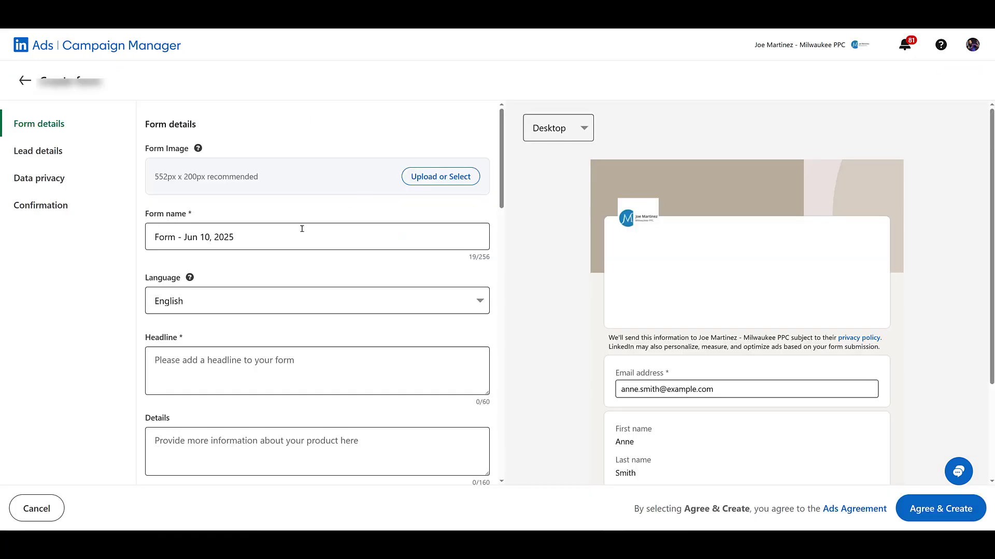
left_click(283, 238)
triple_click(283, 238)
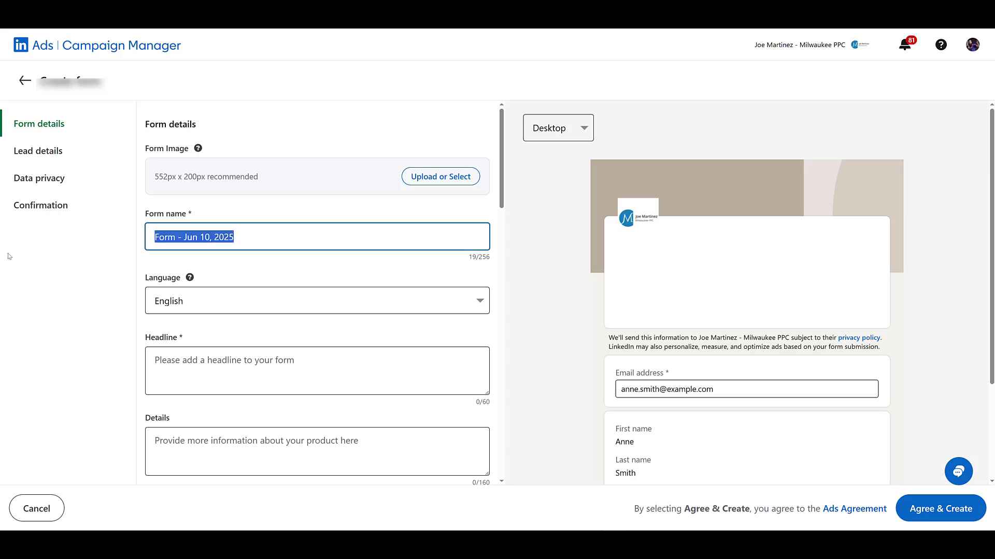
type("Calendly Form")
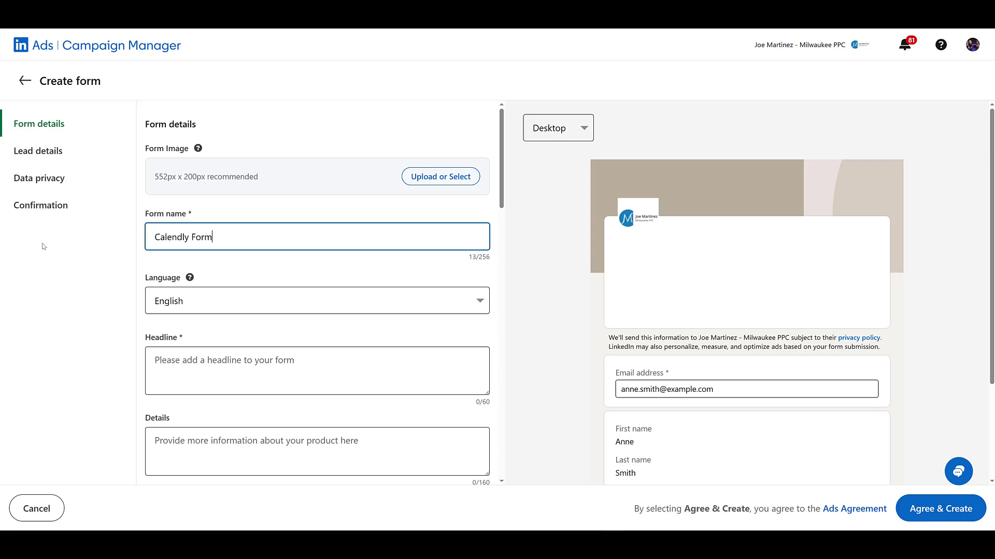
Paste 'Book time to speak to Joe' as the headline and 'More info' as details
left_click(190, 361)
type("Book time to speak to Joe")
scroll(212, 276, "down", 3)
left_click(212, 276)
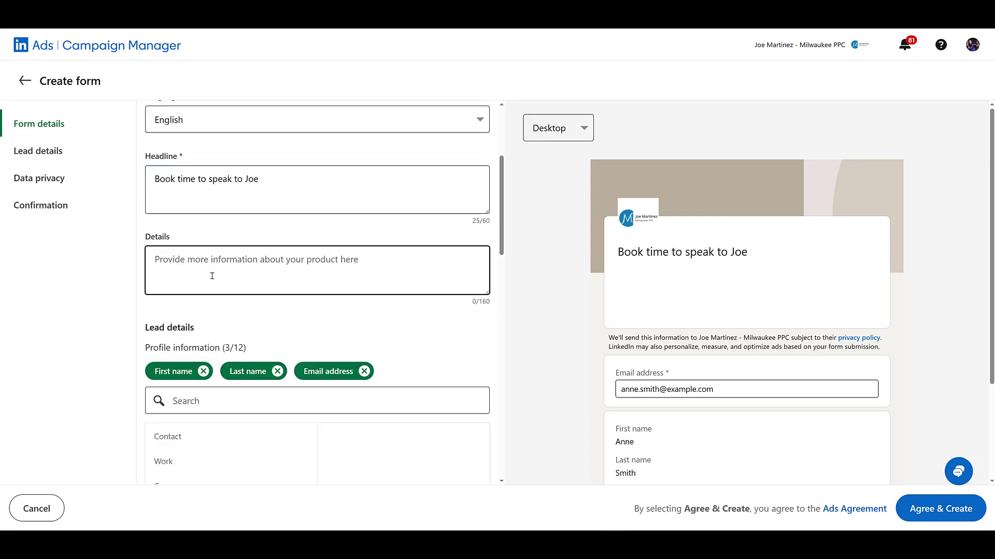
type("More info")
scroll(212, 277, "down", 5)
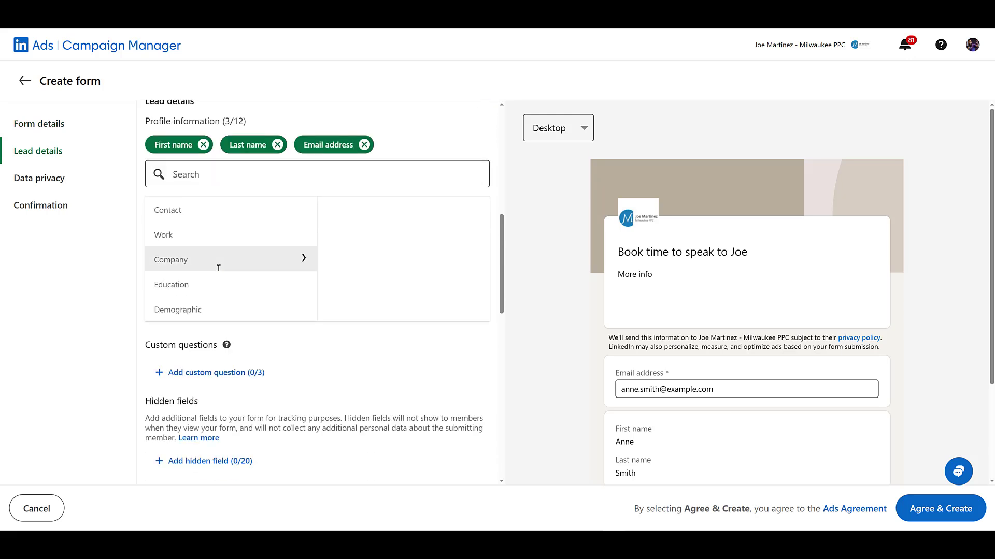
scroll(679, 311, "down", 2)
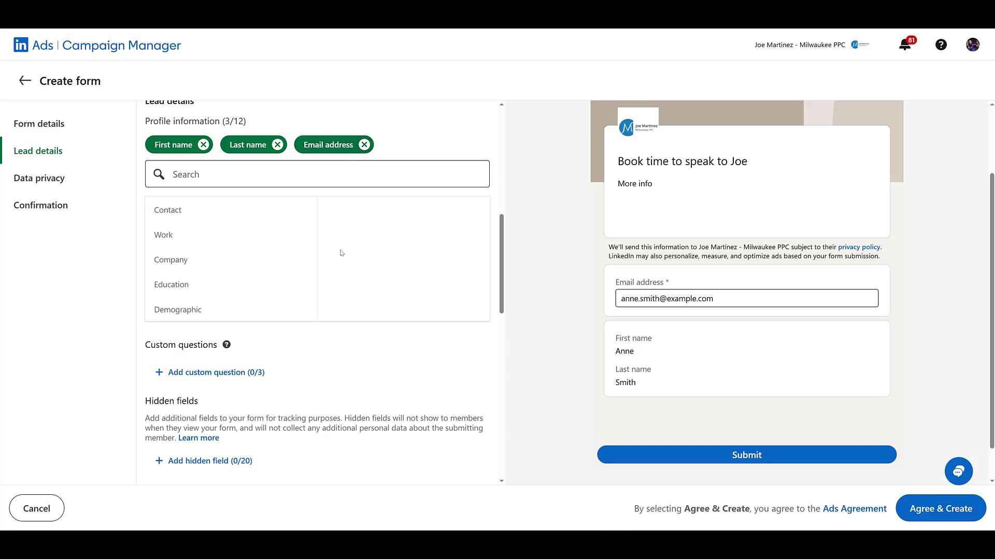
scroll(323, 264, "down", 1)
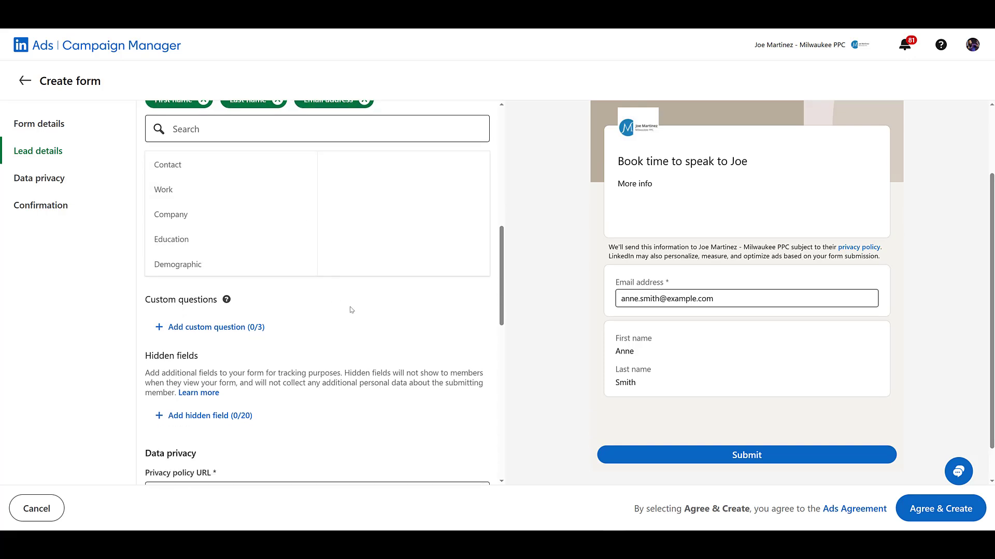
scroll(351, 309, "down", 5)
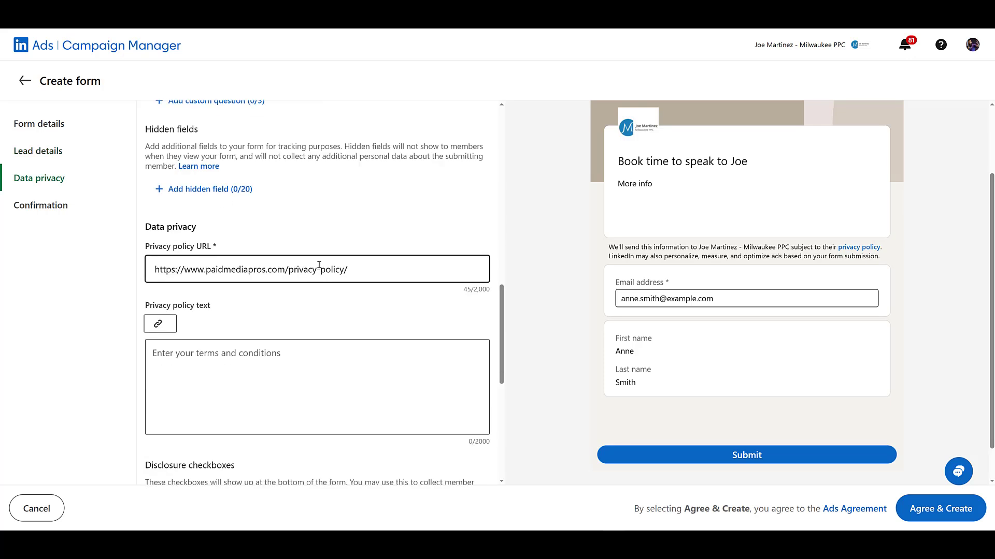
scroll(319, 265, "down", 2)
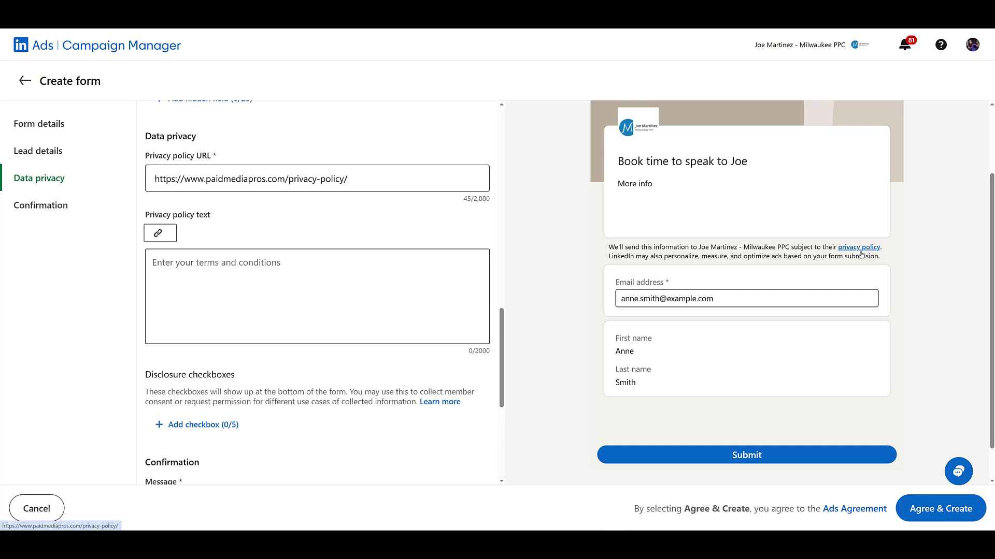
scroll(255, 241, "down", 4)
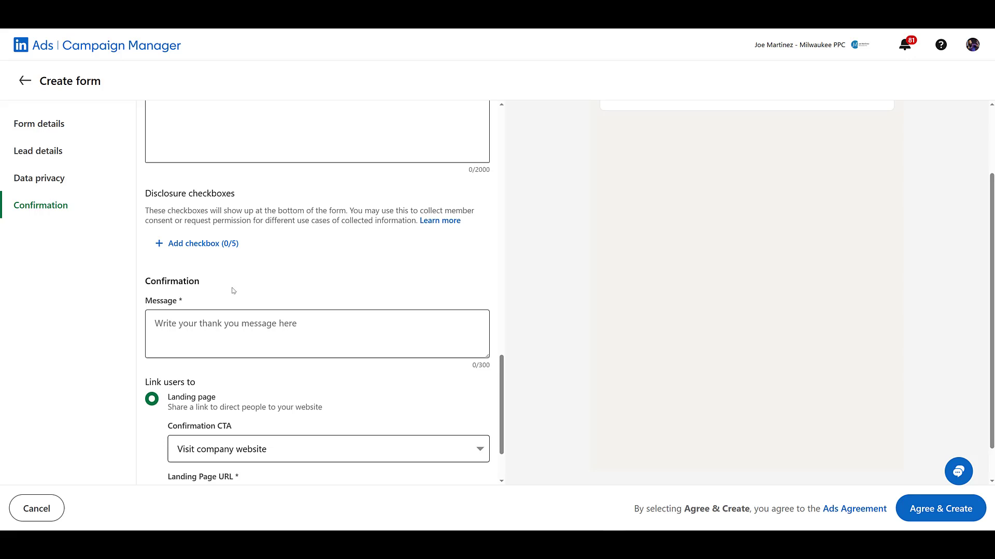
Paste the thank-you confirmation asking leads to schedule an intro call via the Calendly link
left_click(206, 338)
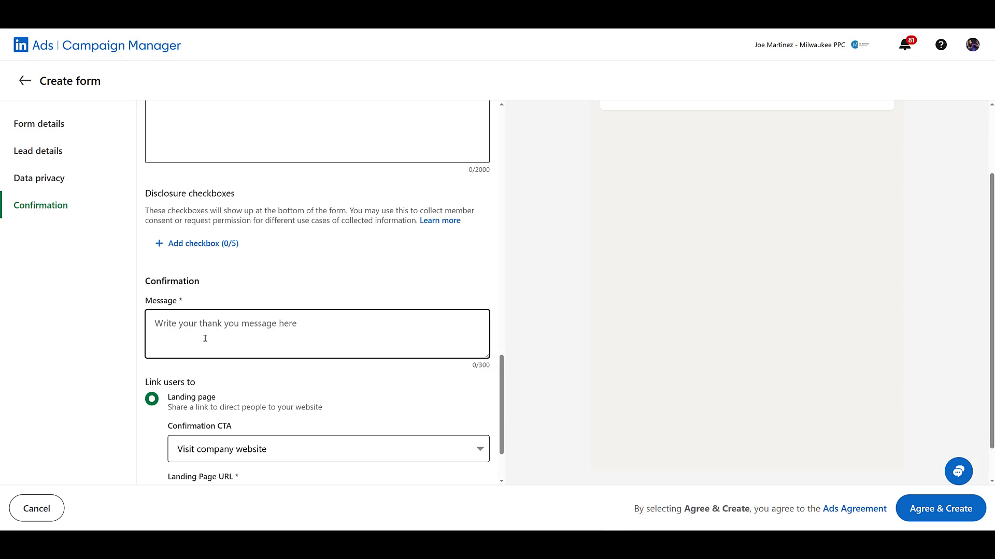
type("Thank you for your interest in meeting with us. Please click on our Calendly link below to schedule your intro call.")
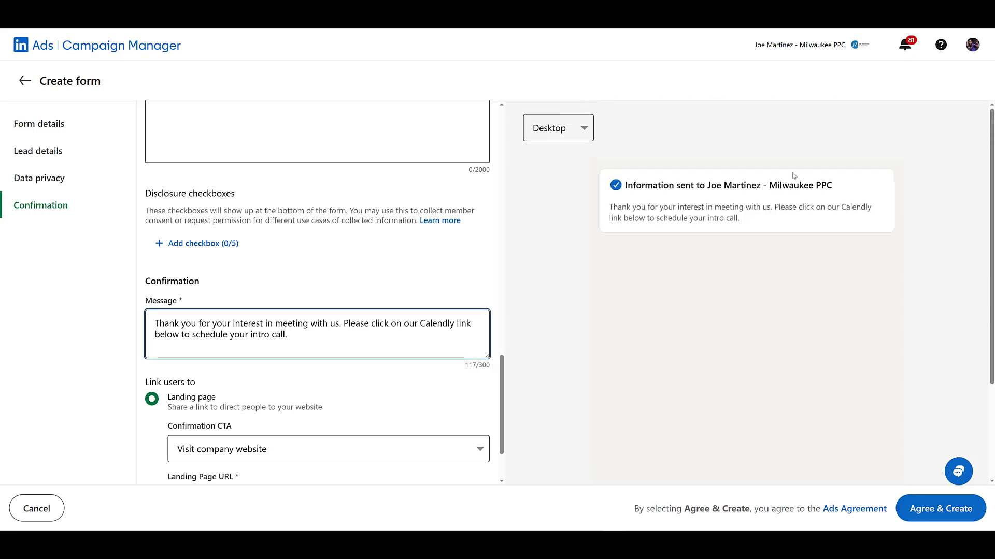
left_click(433, 263)
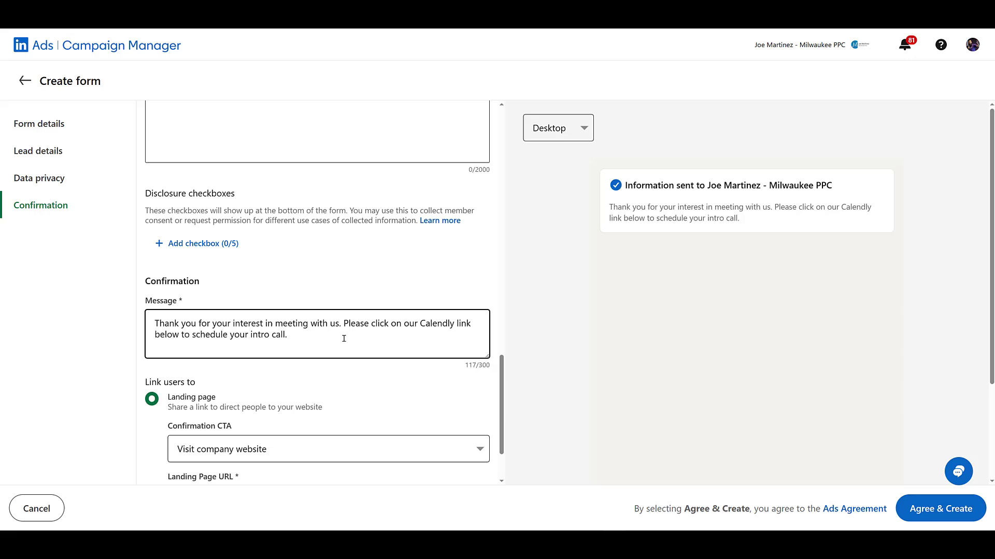
left_click(344, 338)
scroll(344, 339, "down", 1)
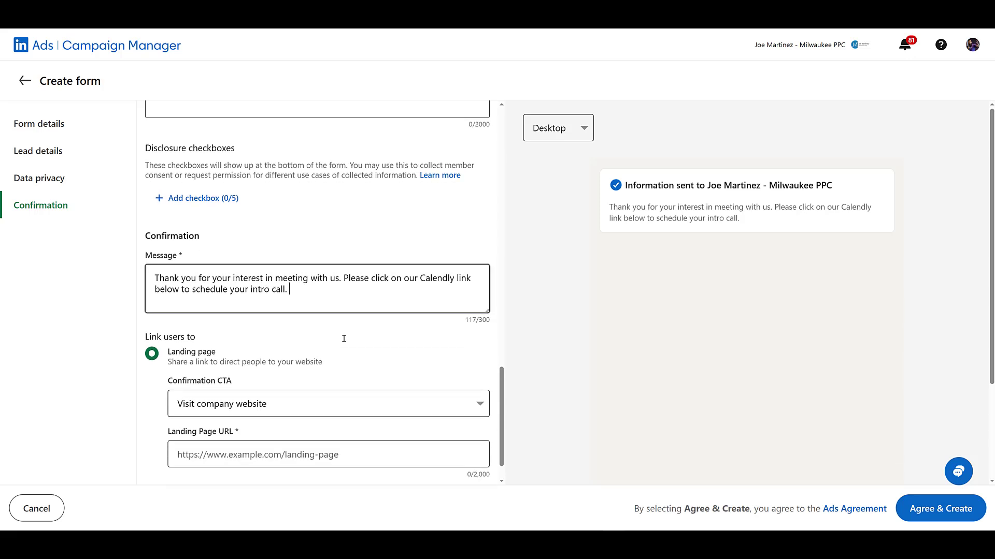
scroll(344, 341, "down", 1)
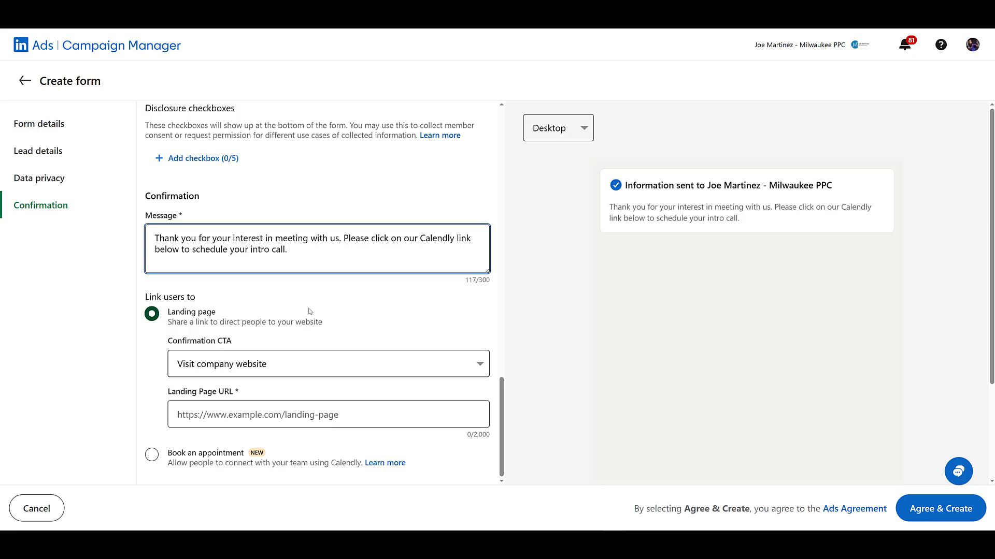
Link form completers to Book an appointment, pasting the Calendly profile link as the URL
left_click(147, 455)
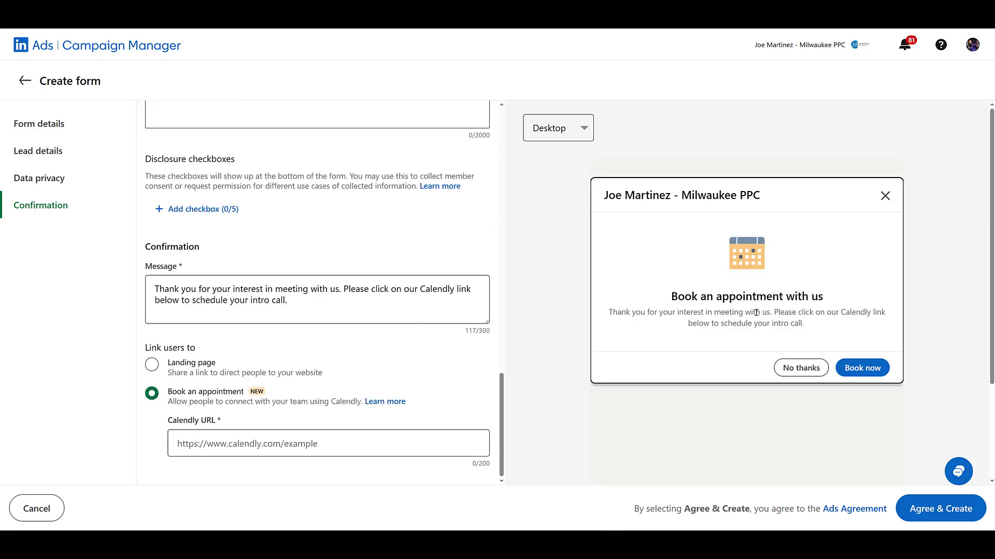
left_click(339, 313)
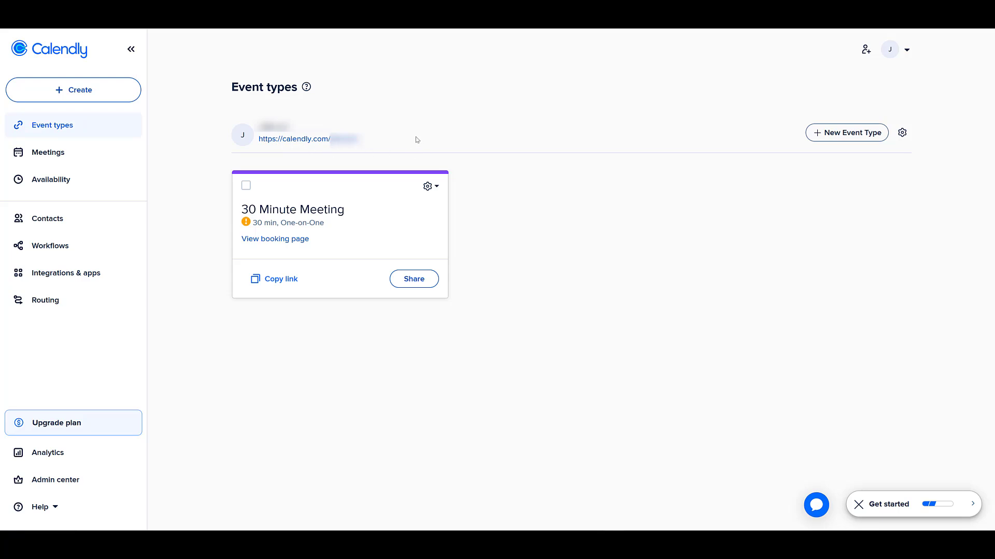
triple_click(263, 145)
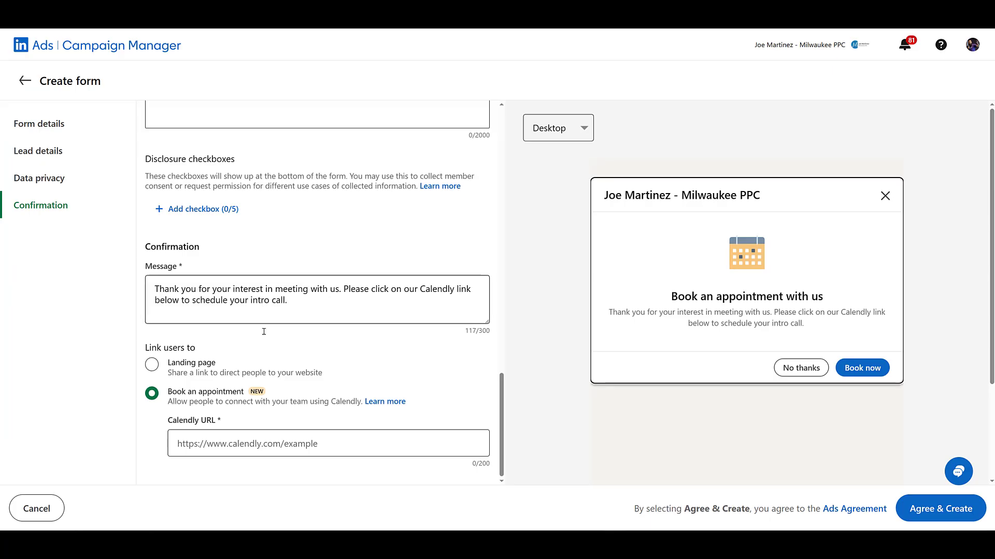
left_click(261, 442)
key("ctrl+v")
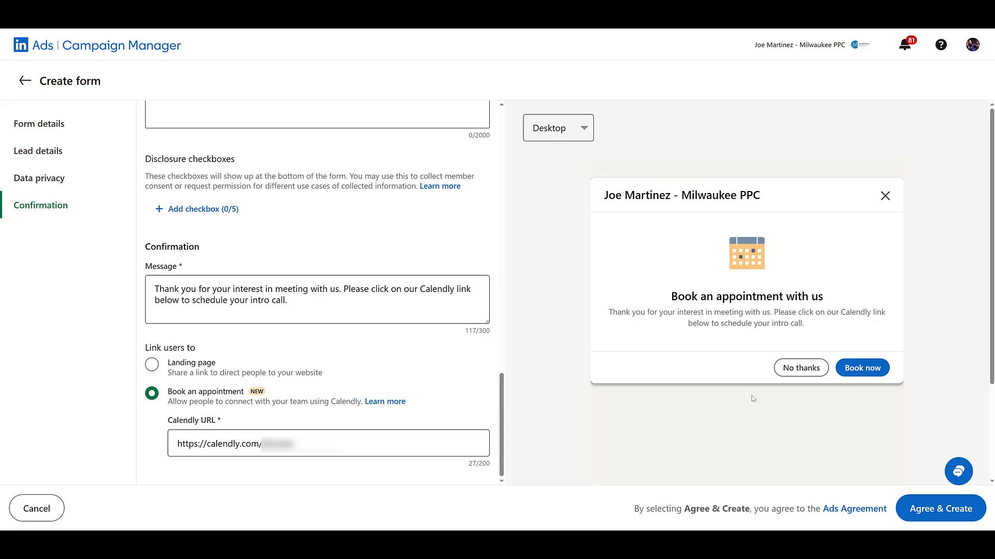
Accept the ads agreement and create the Calendly Form
scroll(753, 399, "down", 3)
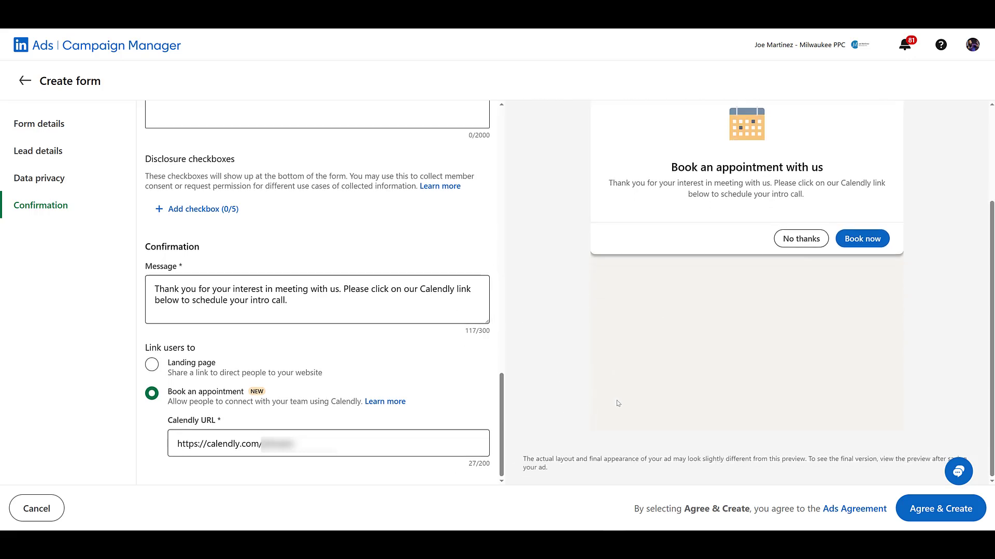
left_click(932, 520)
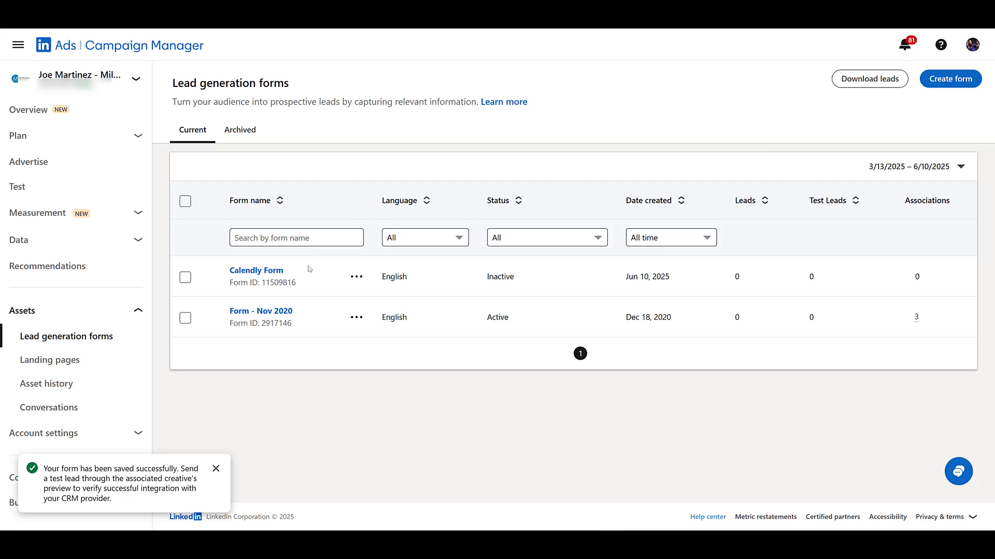
Begin a new campaign inside the Default Campaign Group
left_click(39, 166)
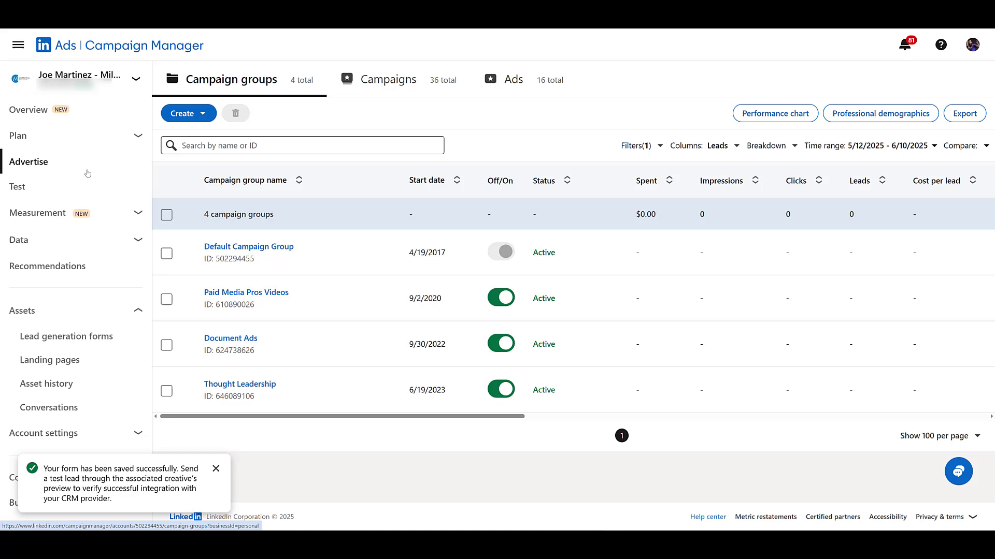
left_click(236, 249)
left_click(189, 113)
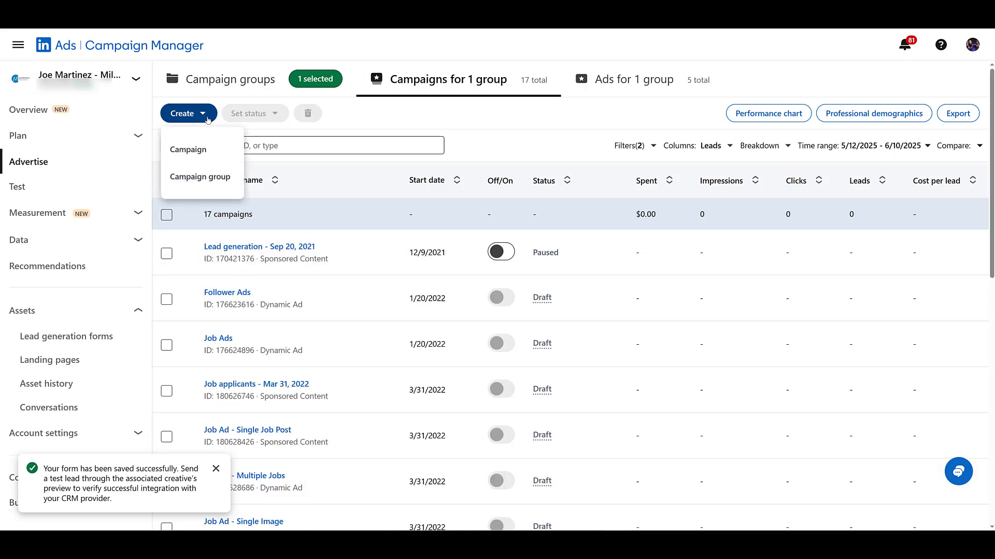
left_click(188, 147)
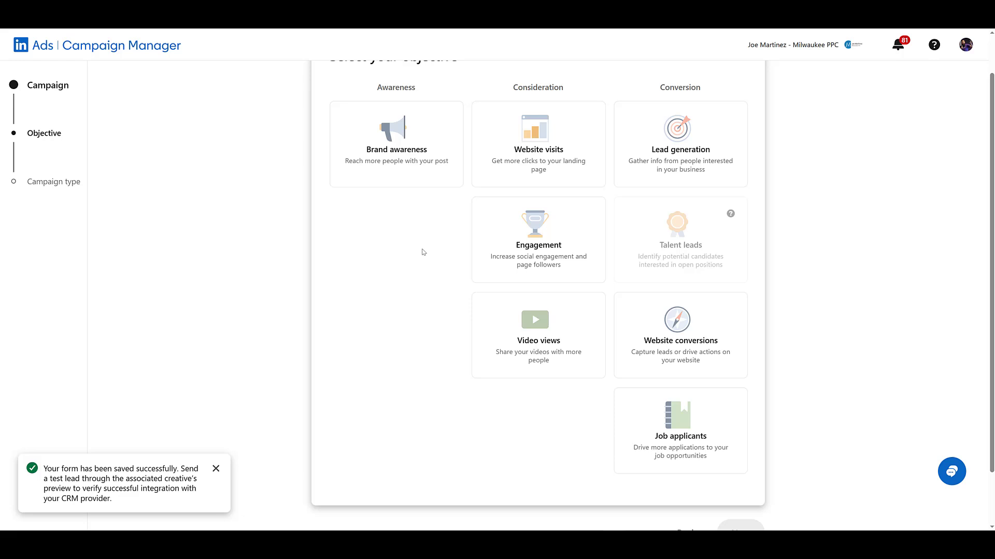
Choose the Lead generation objective and Classic campaign type, keeping the default group
left_click(695, 164)
scroll(725, 415, "down", 1)
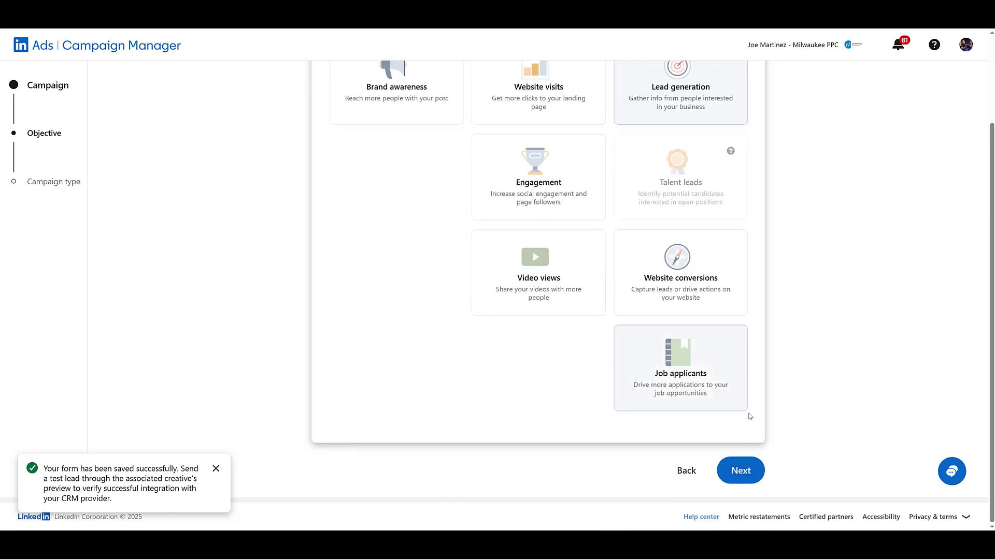
left_click(741, 472)
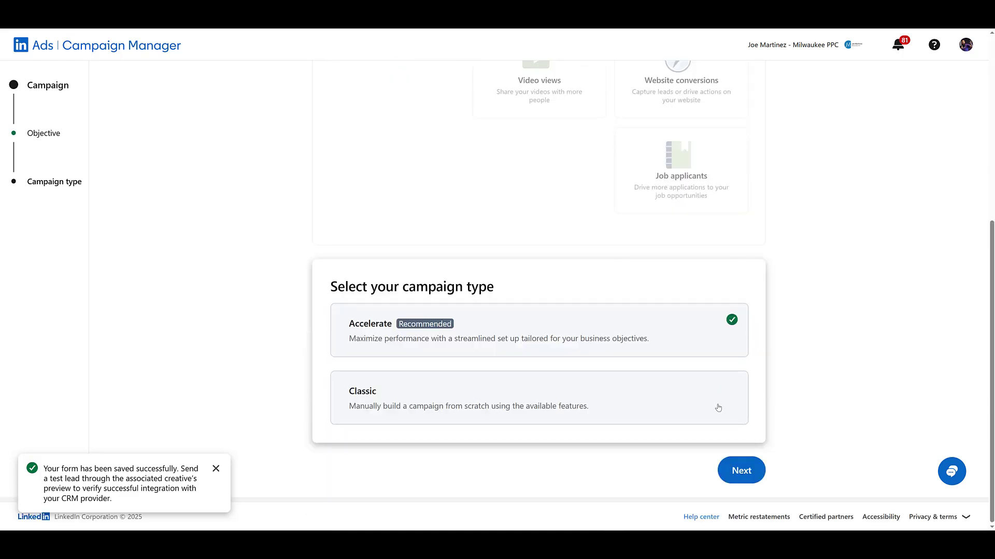
left_click(718, 408)
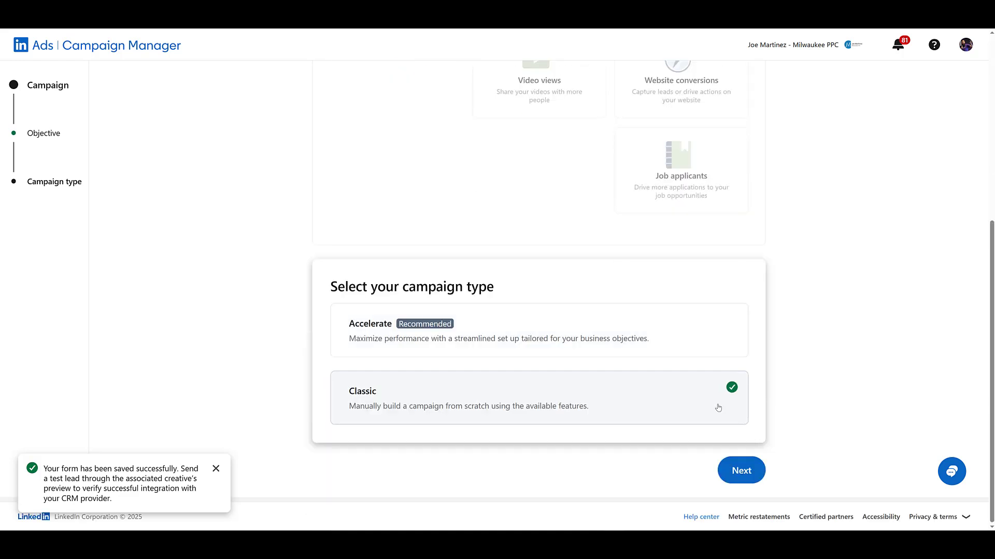
left_click(746, 470)
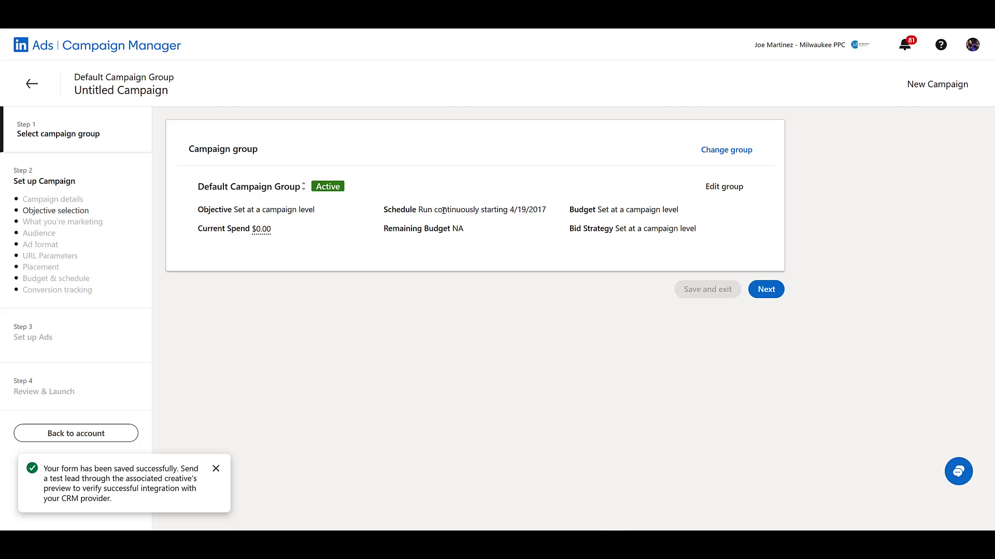
left_click(772, 293)
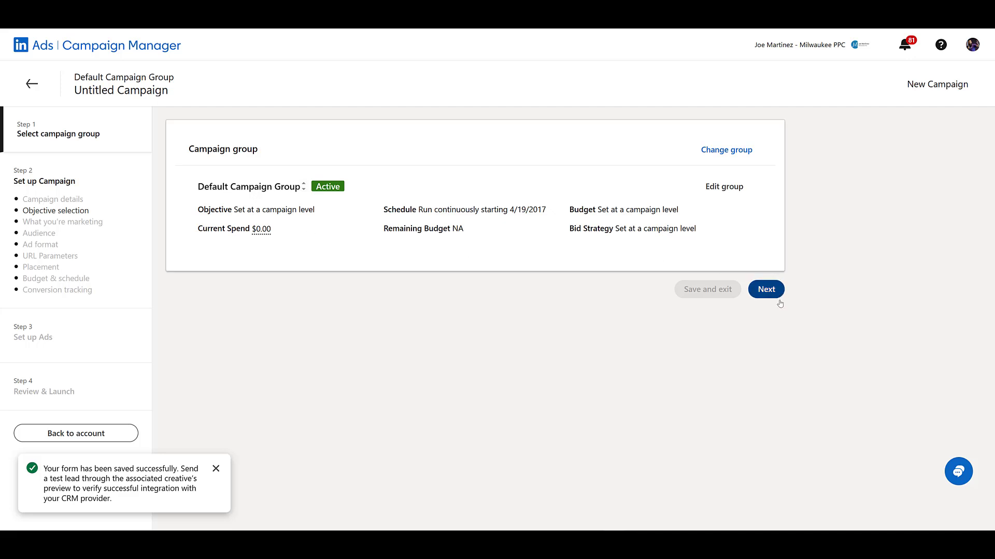
Dismiss the Auto-Targeting suggestion above the campaign's Audience section
scroll(376, 218, "down", 2)
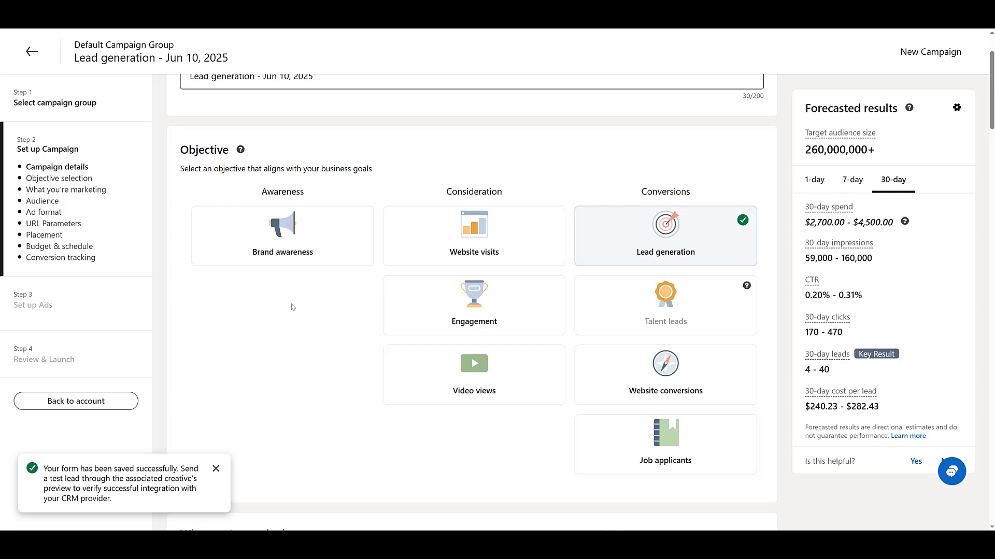
scroll(290, 302, "down", 6)
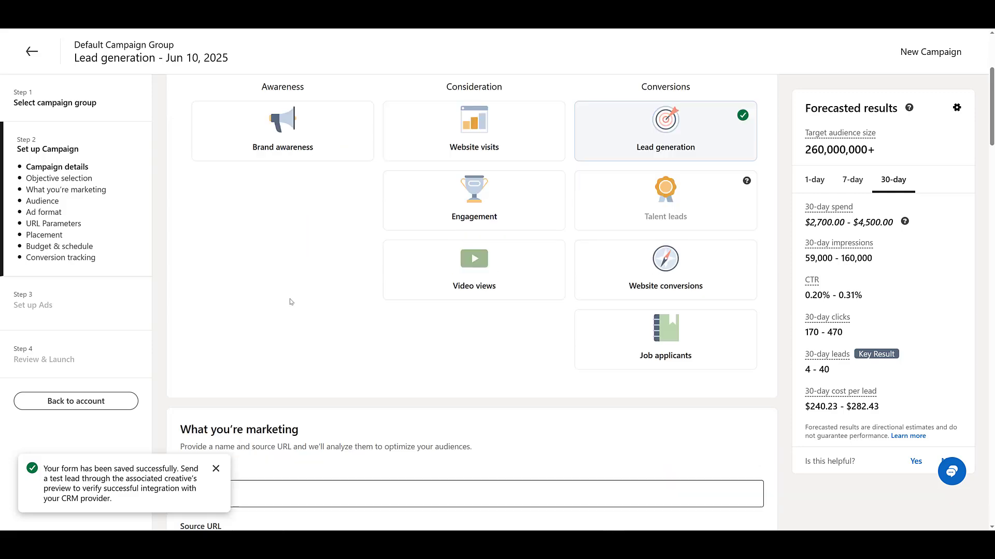
scroll(290, 298, "down", 5)
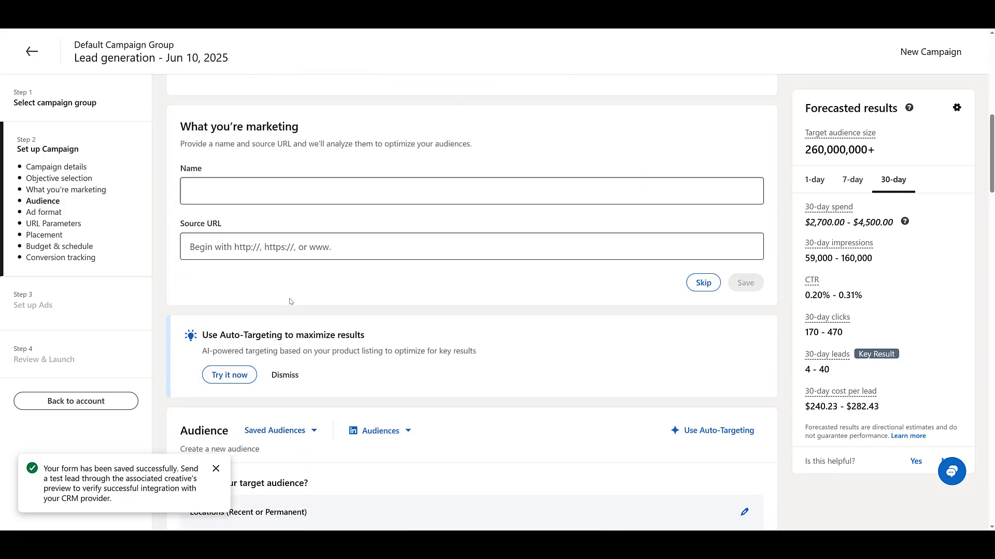
left_click(295, 245)
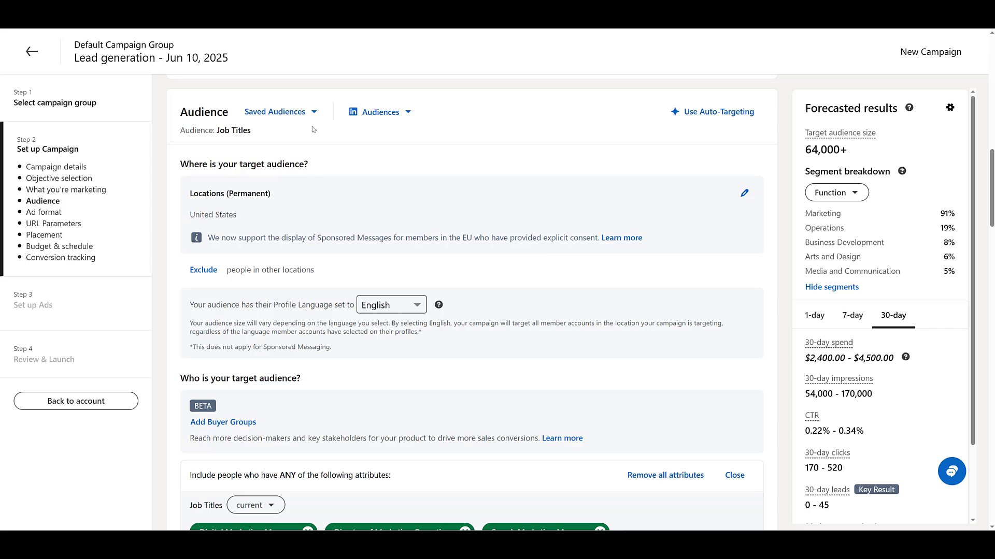
Target the Job Titles saved audience and use Manual bidding (Enhanced) at $5.00 per click
scroll(324, 154, "down", 5)
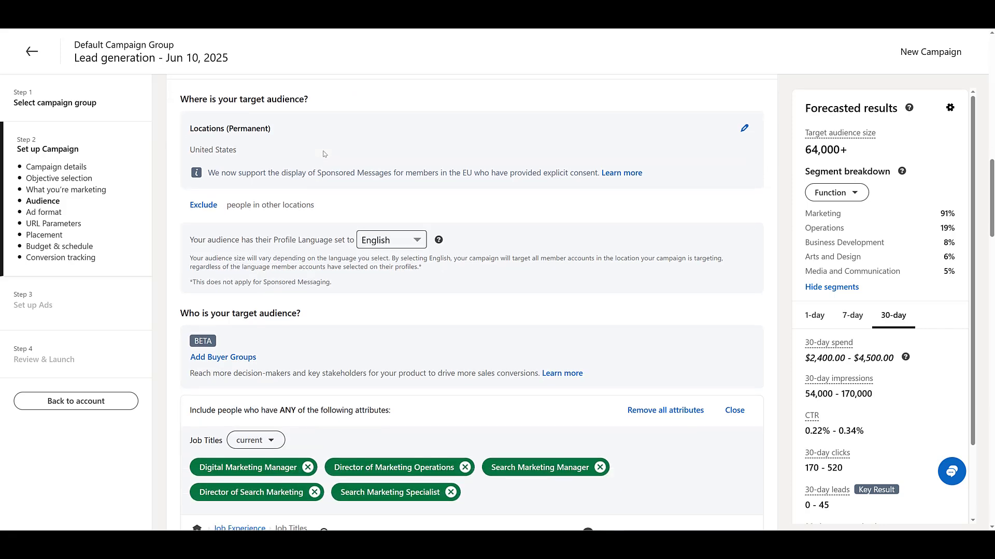
scroll(323, 153, "down", 8)
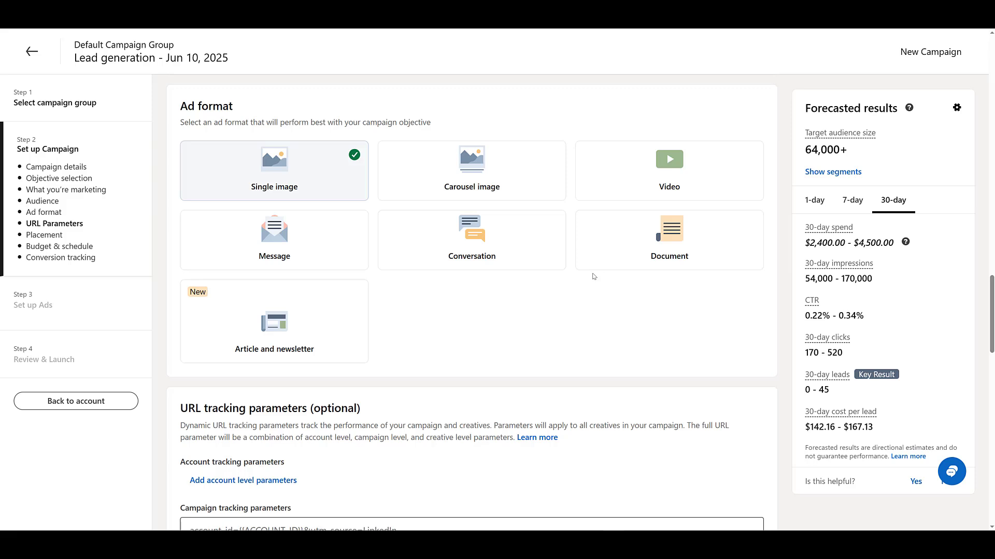
scroll(550, 270, "down", 10)
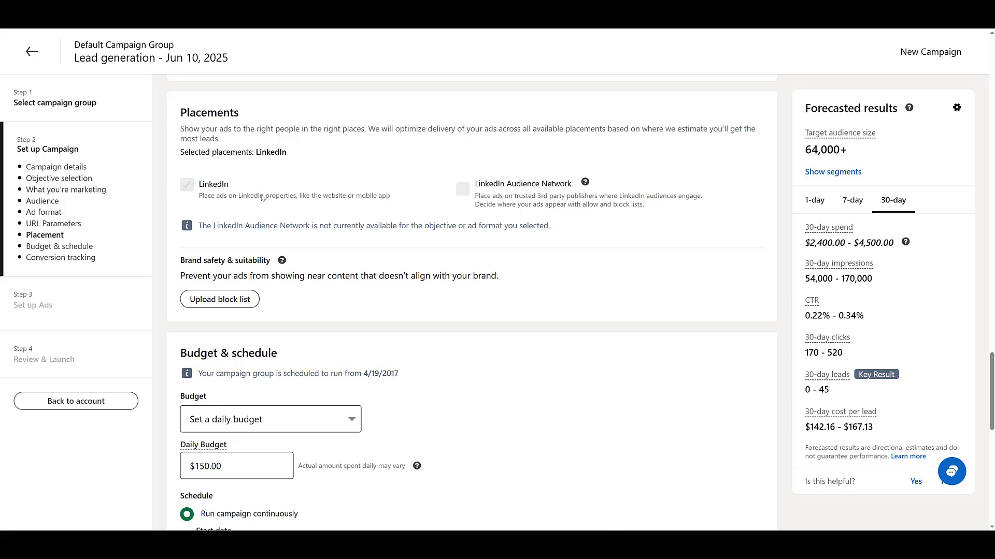
scroll(458, 221, "down", 5)
scroll(458, 223, "down", 5)
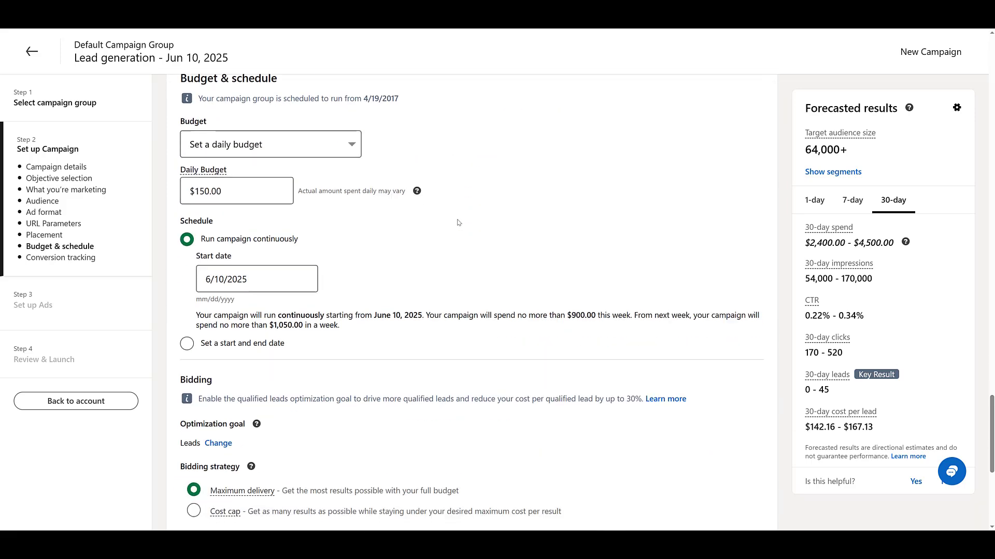
scroll(303, 263, "down", 2)
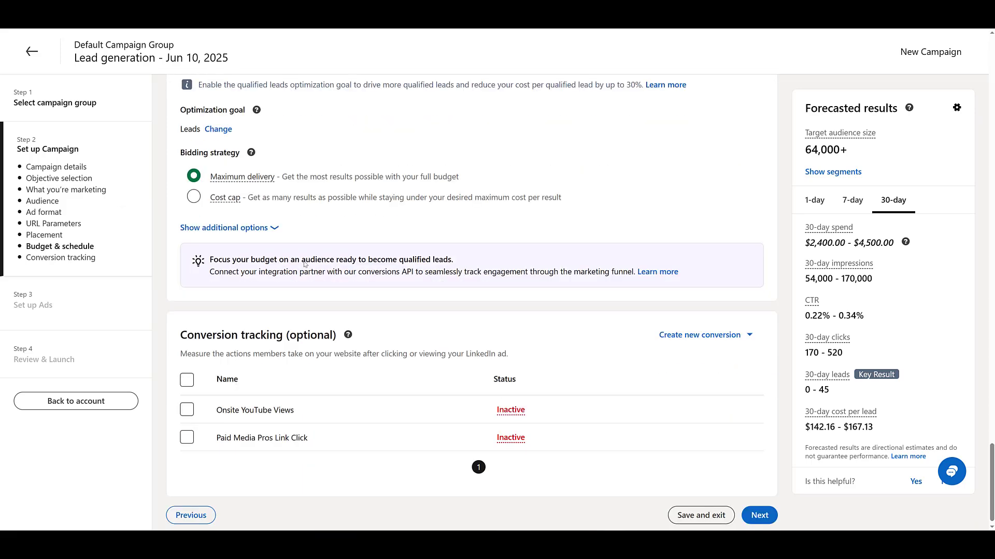
left_click(202, 227)
left_click(199, 222)
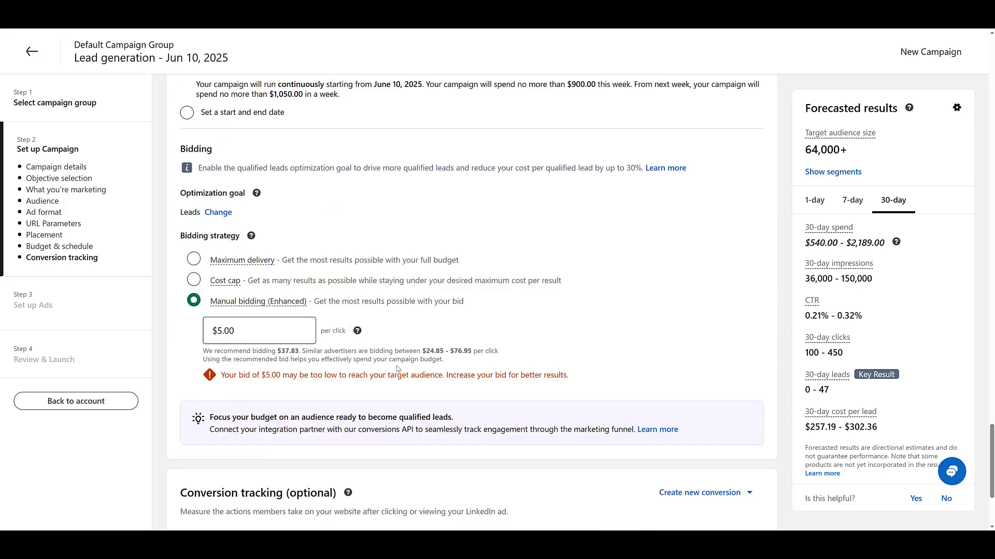
scroll(269, 439, "down", 3)
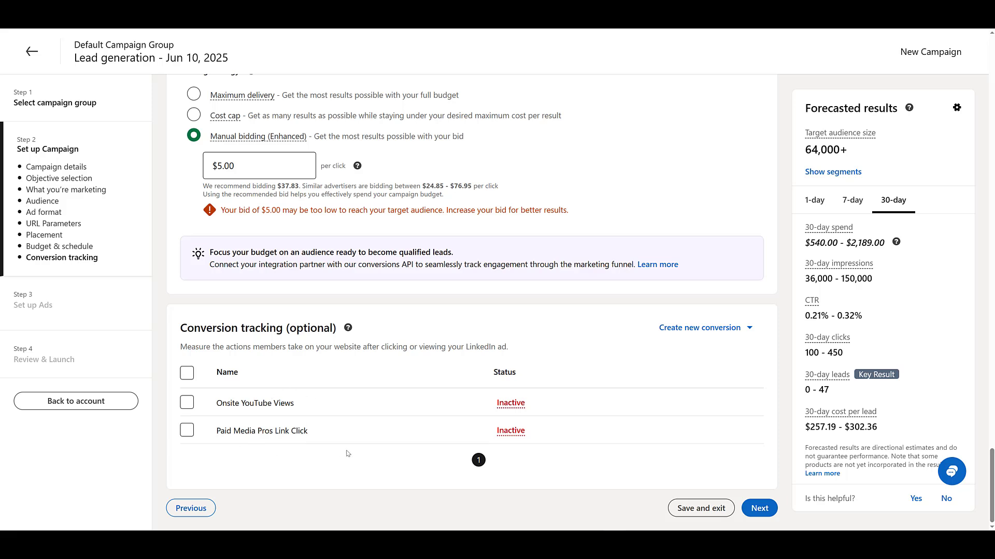
Save the campaign setup and start a new ad named 'Calendly 1'
left_click(755, 507)
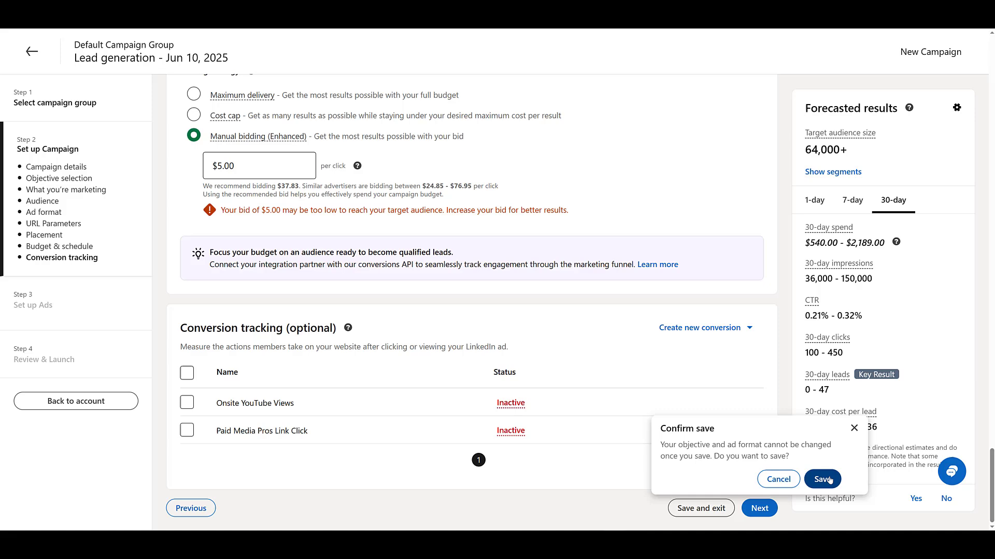
left_click(823, 480)
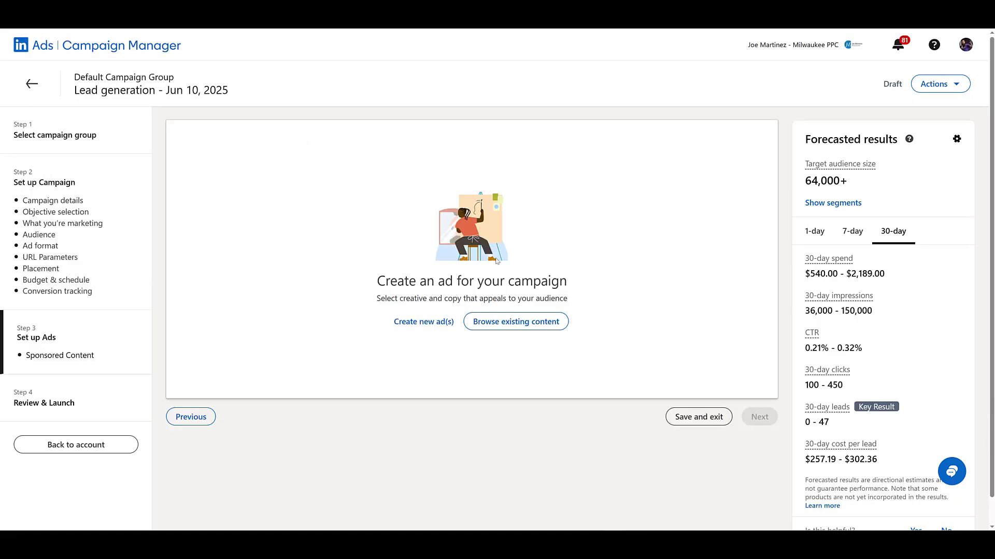
left_click(443, 327)
left_click(138, 140)
type("Calendly 1")
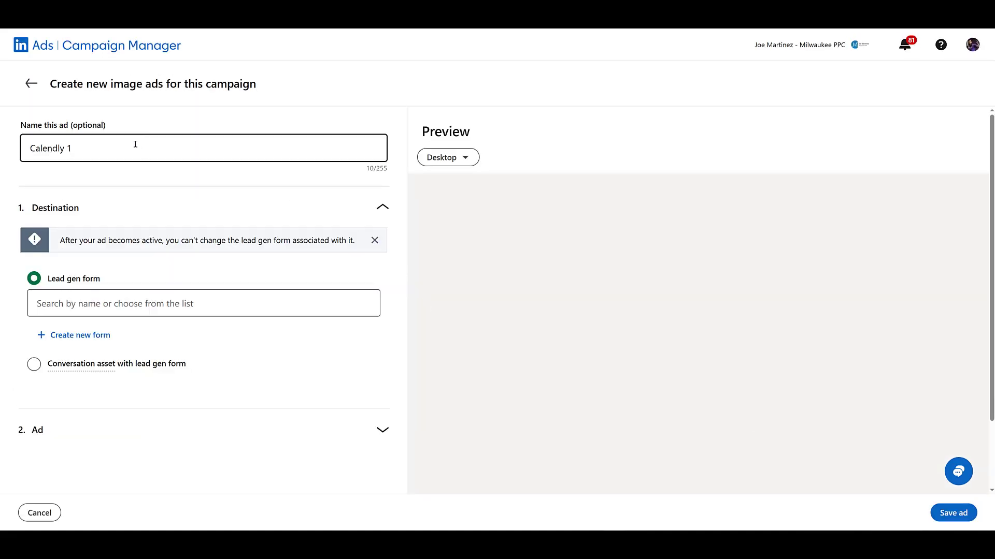
Attach Calendly Form and paste the free 30 minute consultation offer as introductory text
left_click(172, 303)
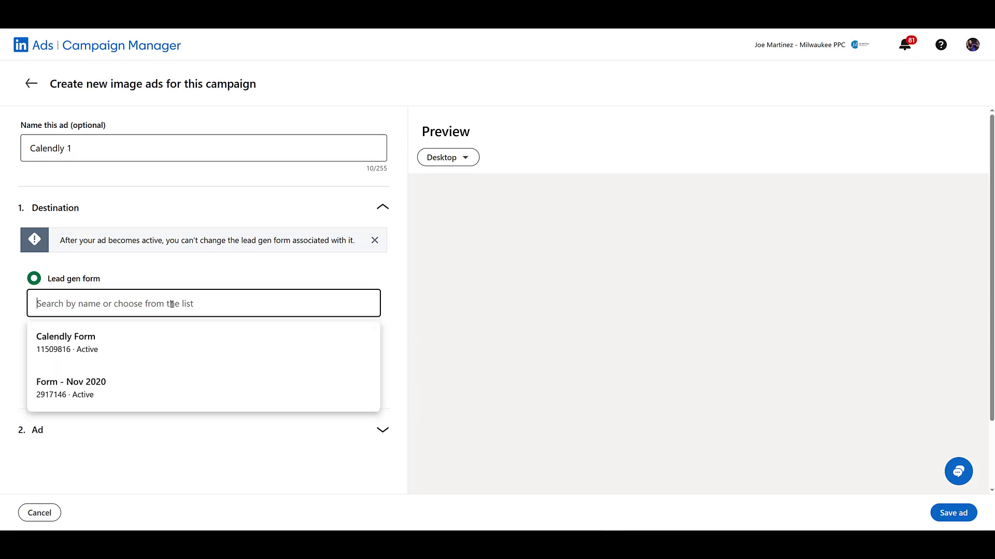
left_click(189, 336)
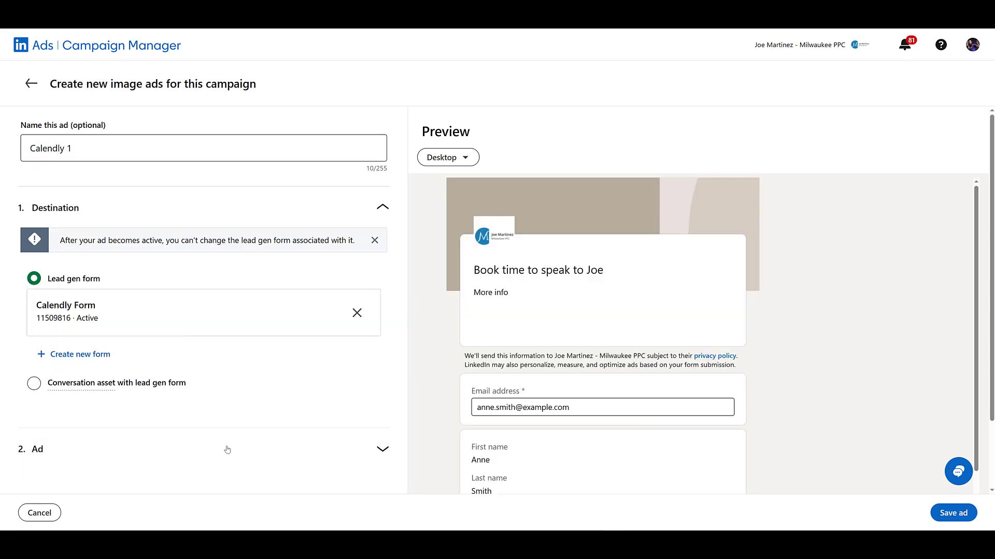
left_click(226, 449)
left_click(48, 318)
type("Book a free 30 minute consultation with the Paid Media Pros.")
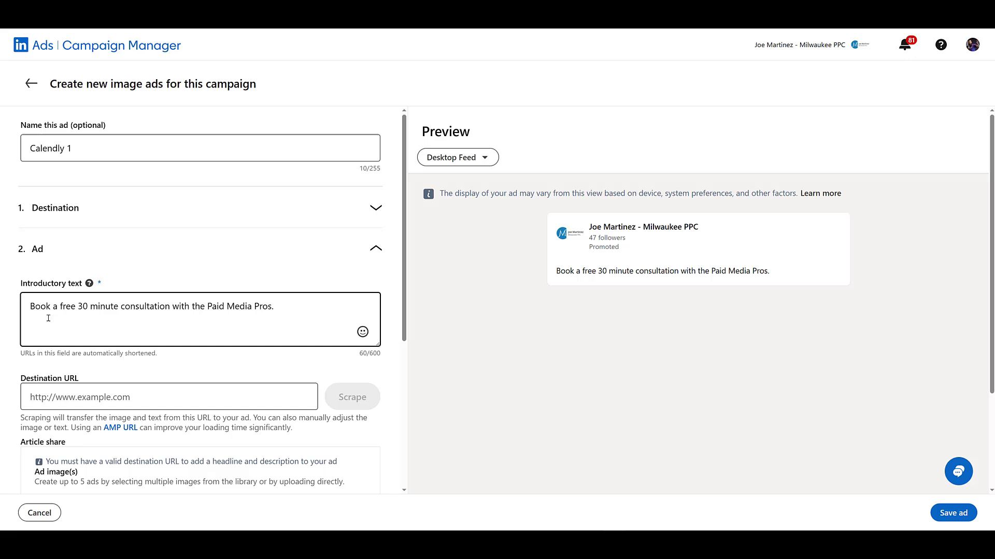
scroll(48, 318, "down", 3)
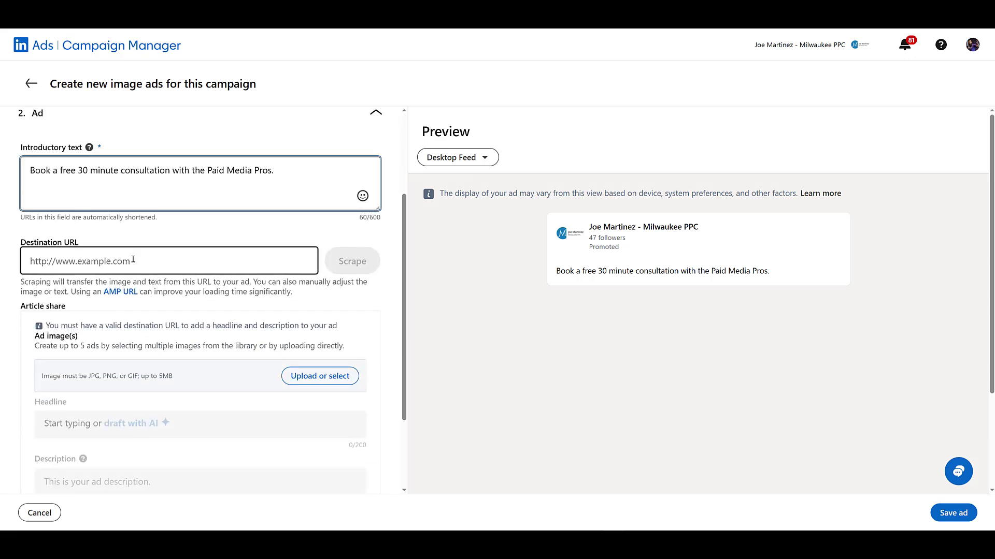
scroll(133, 260, "down", 1)
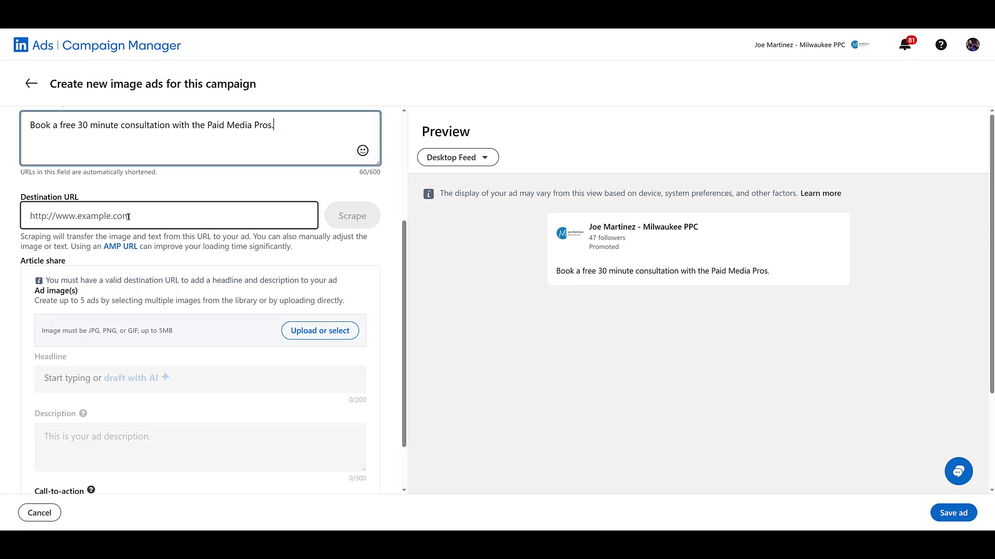
scroll(158, 223, "down", 1)
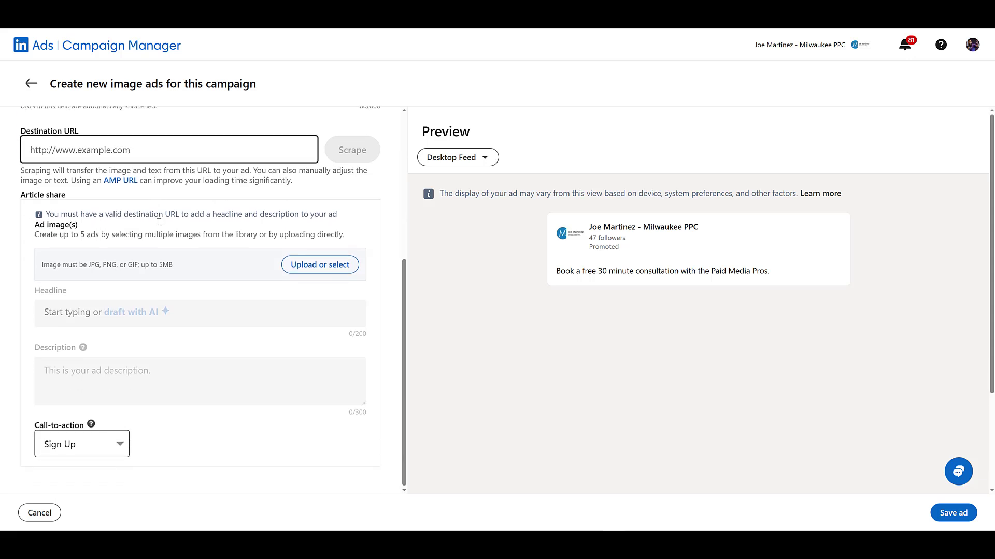
left_click(98, 444)
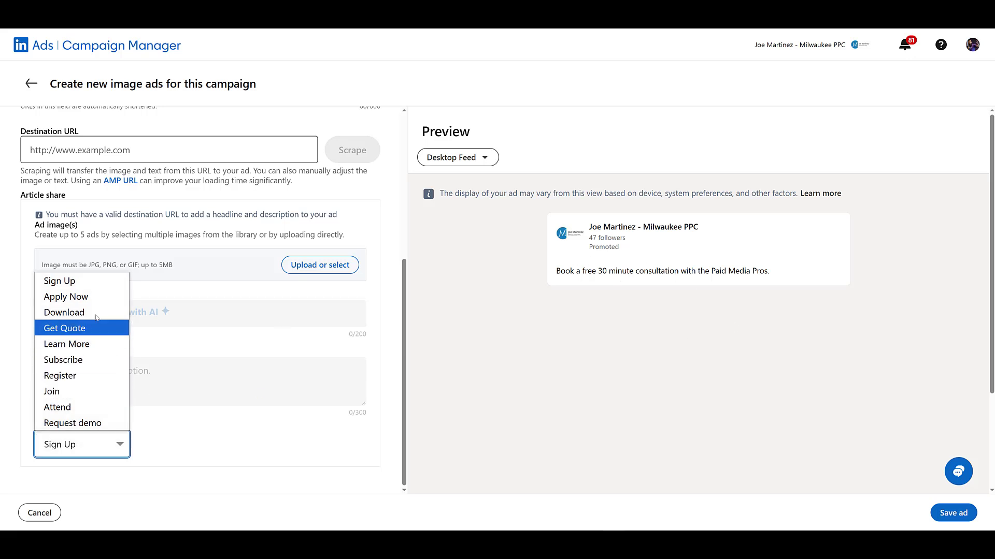
Keep the Sign Up call-to-action, add Retro_Logo_Black.png, and save the Calendly 1 ad
left_click(99, 281)
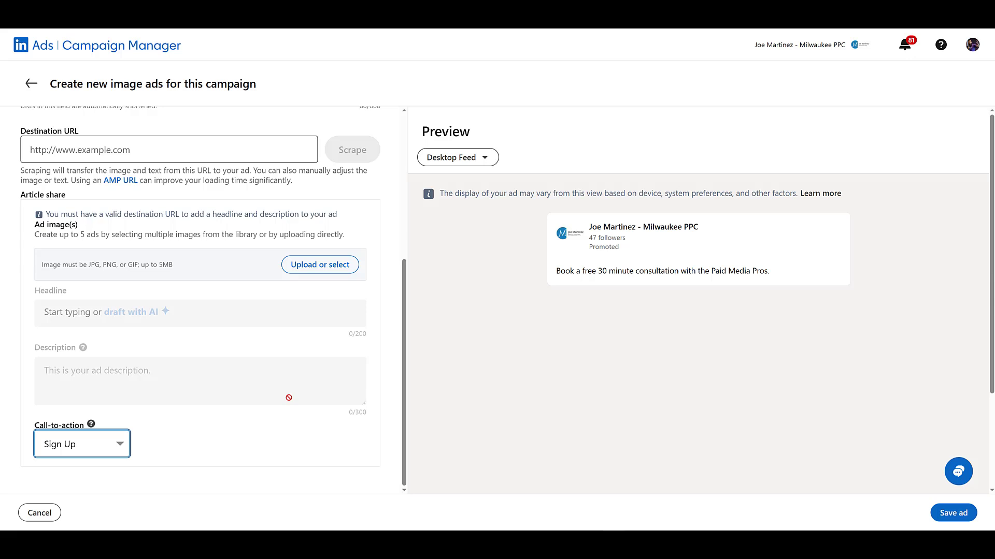
scroll(287, 397, "up", 5)
scroll(288, 398, "down", 3)
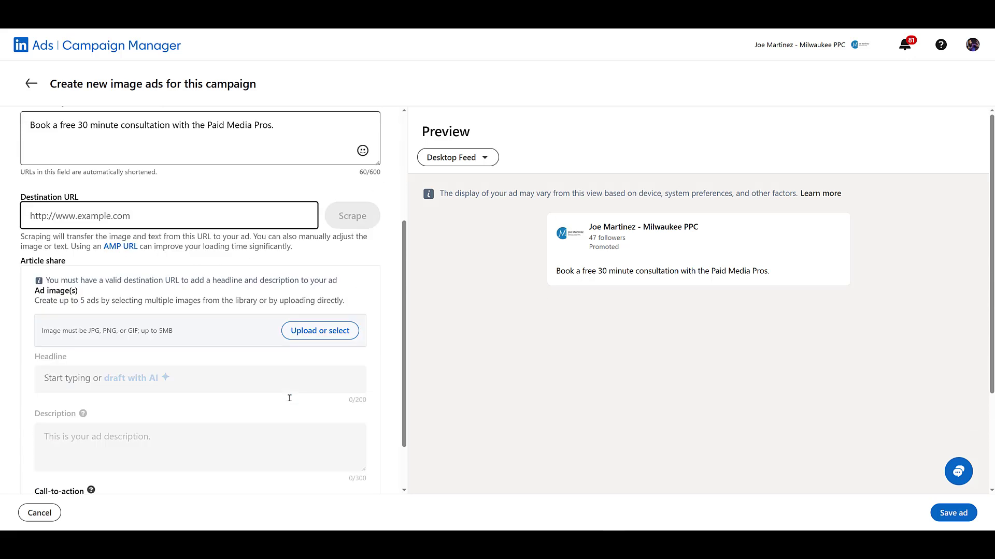
left_click(336, 337)
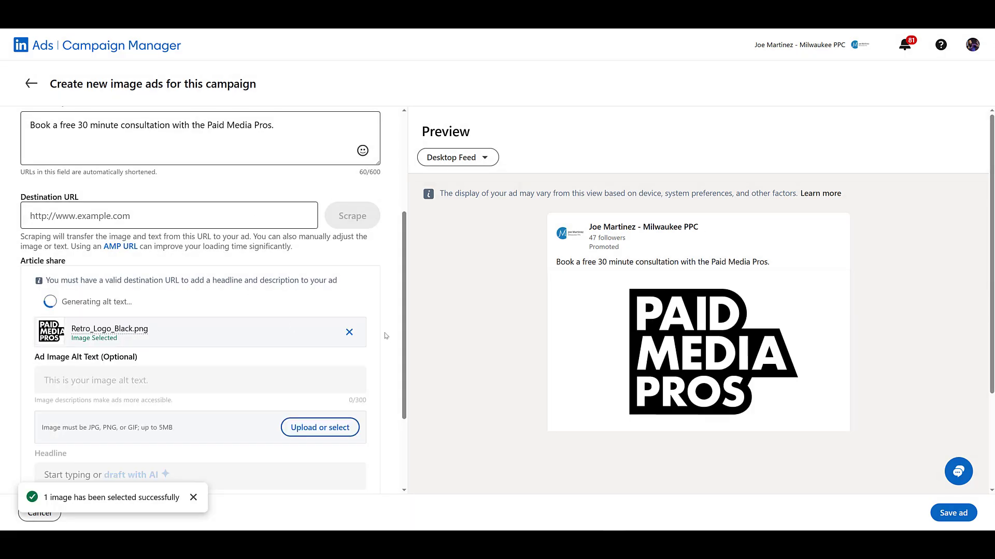
scroll(506, 342, "down", 3)
scroll(506, 342, "up", 3)
scroll(224, 339, "down", 3)
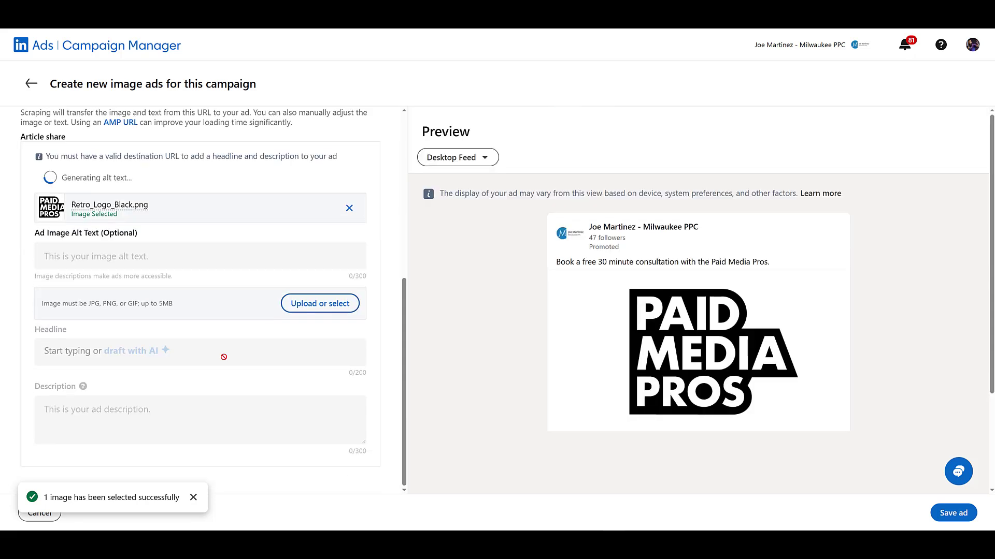
left_click(953, 513)
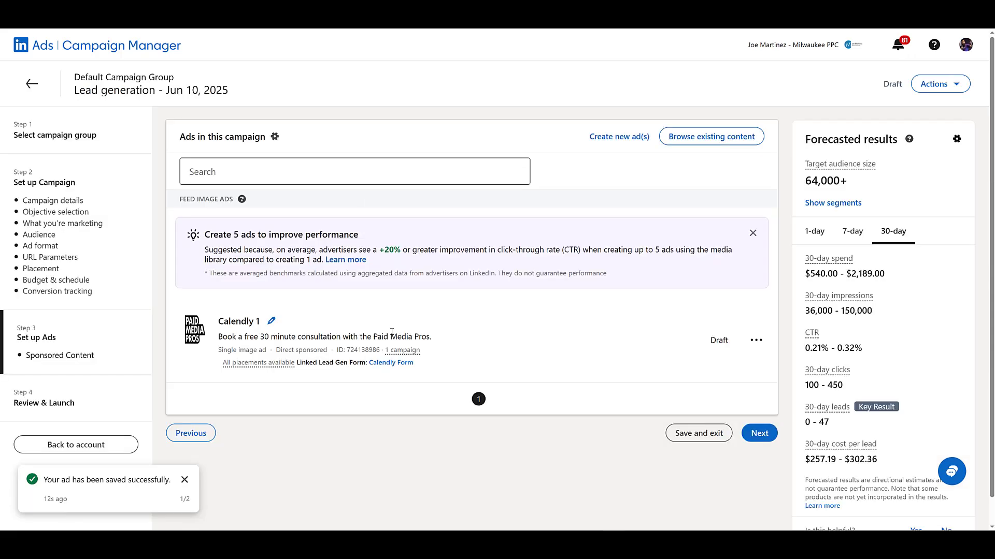
left_click(756, 343)
left_click(755, 340)
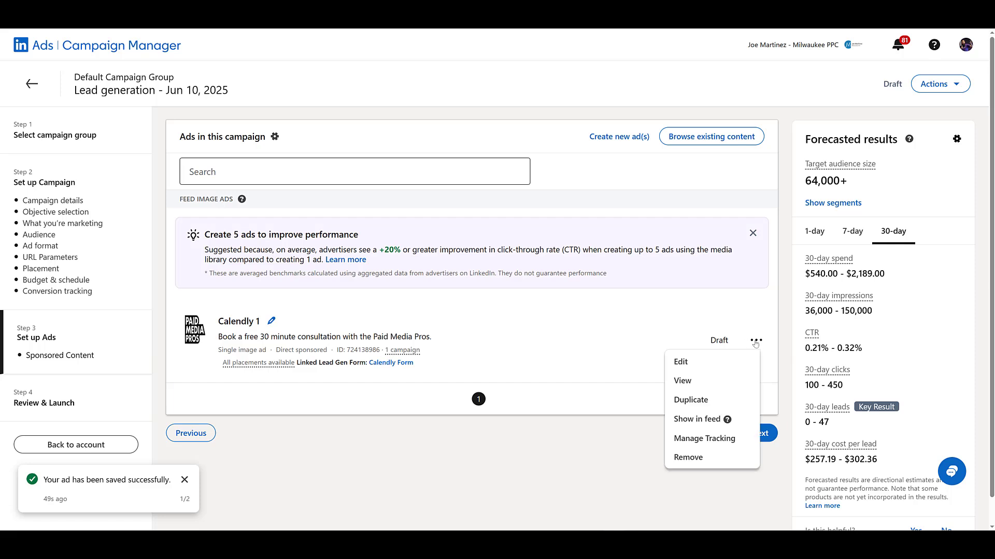
left_click(706, 385)
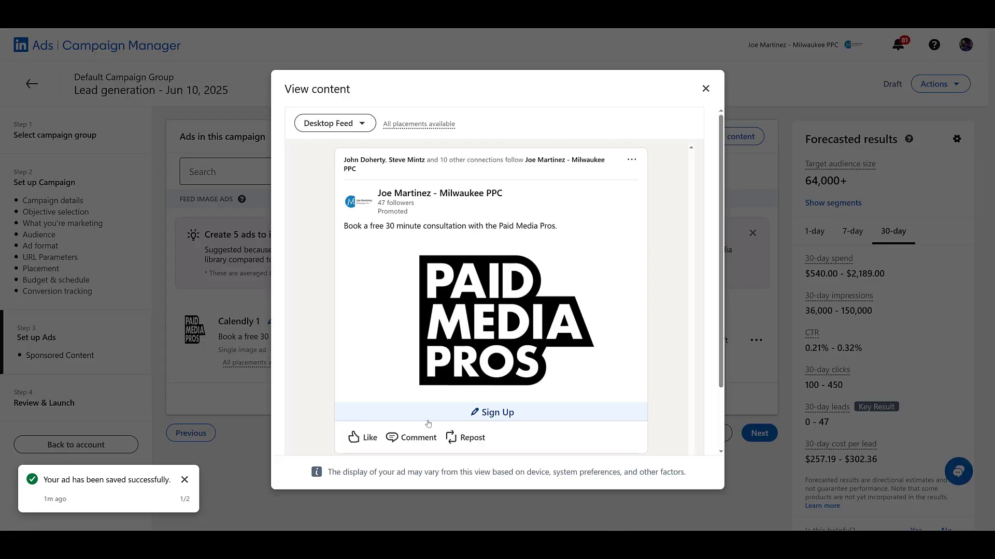
left_click(488, 414)
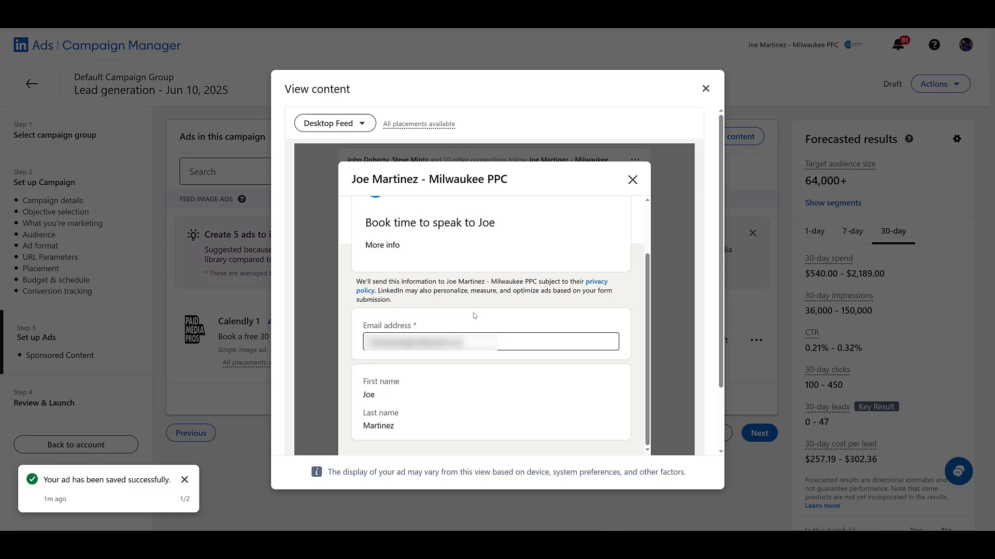
scroll(513, 363, "down", 3)
left_click(517, 403)
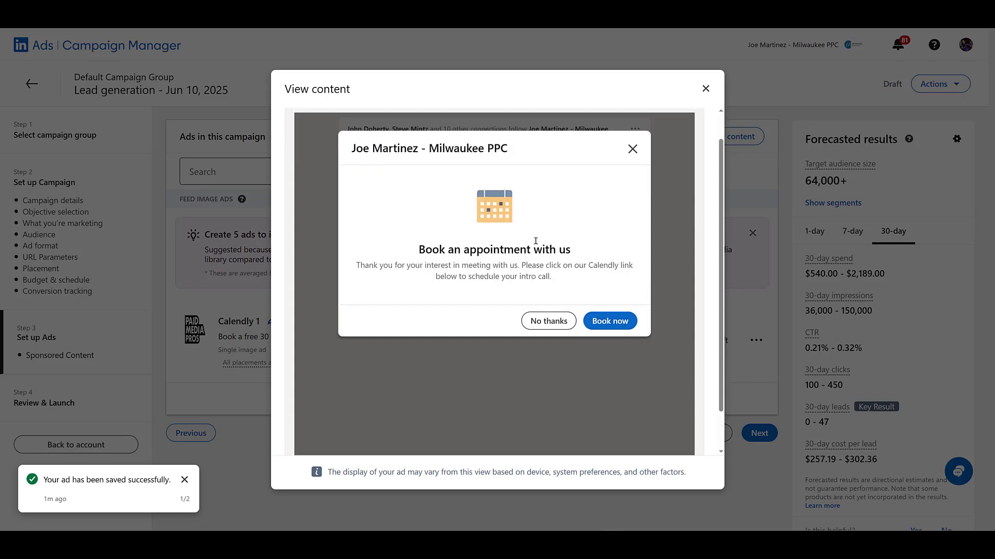
left_click(595, 320)
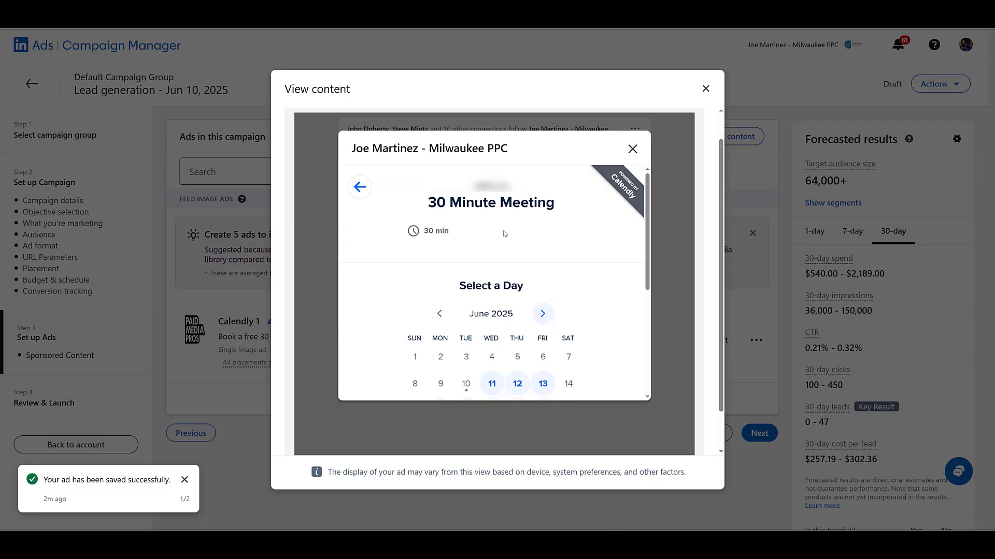
scroll(492, 301, "down", 3)
left_click(492, 320)
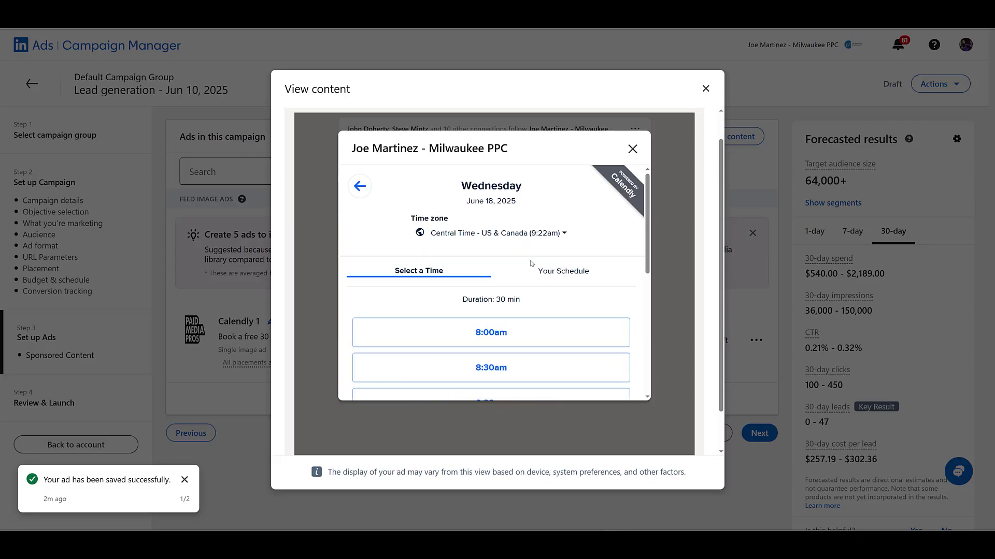
scroll(528, 279, "down", 10)
left_click(525, 299)
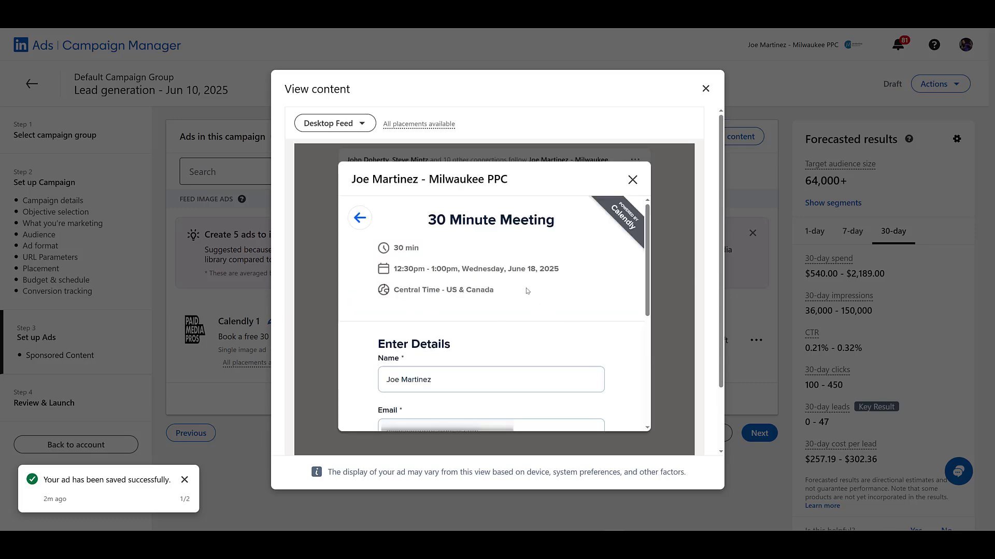
key("Escape")
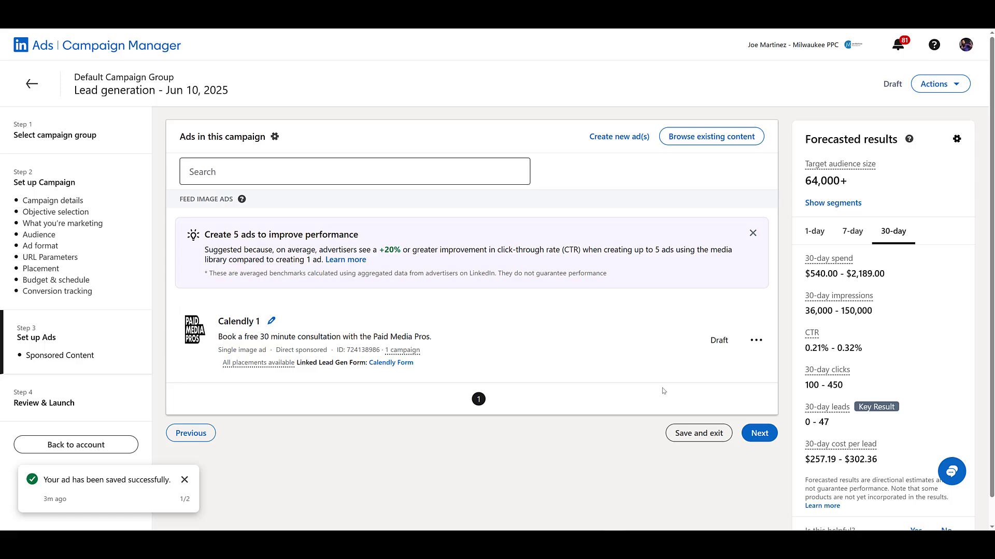
Review the campaign and launch it as a Classic campaign without an A/B test
left_click(760, 433)
scroll(679, 466, "down", 10)
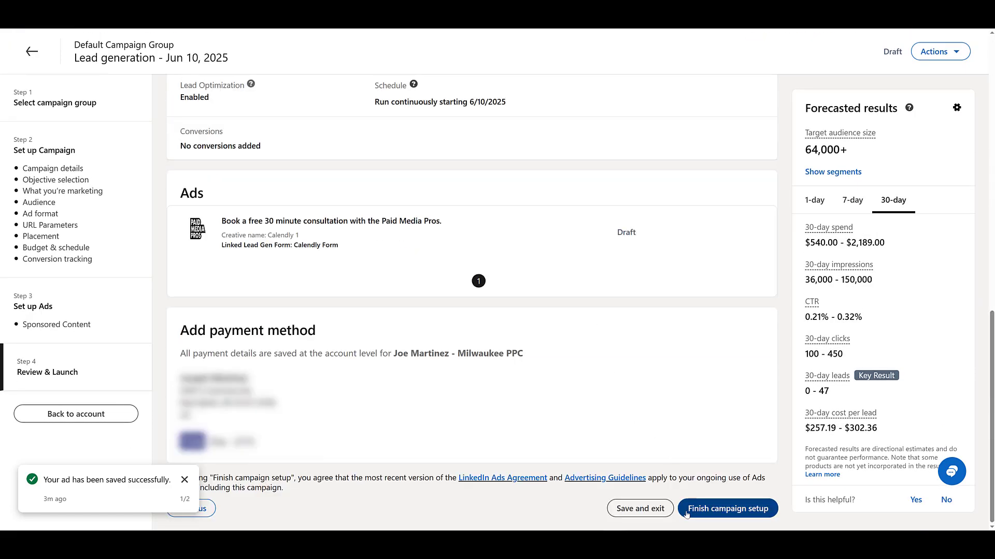
left_click(724, 510)
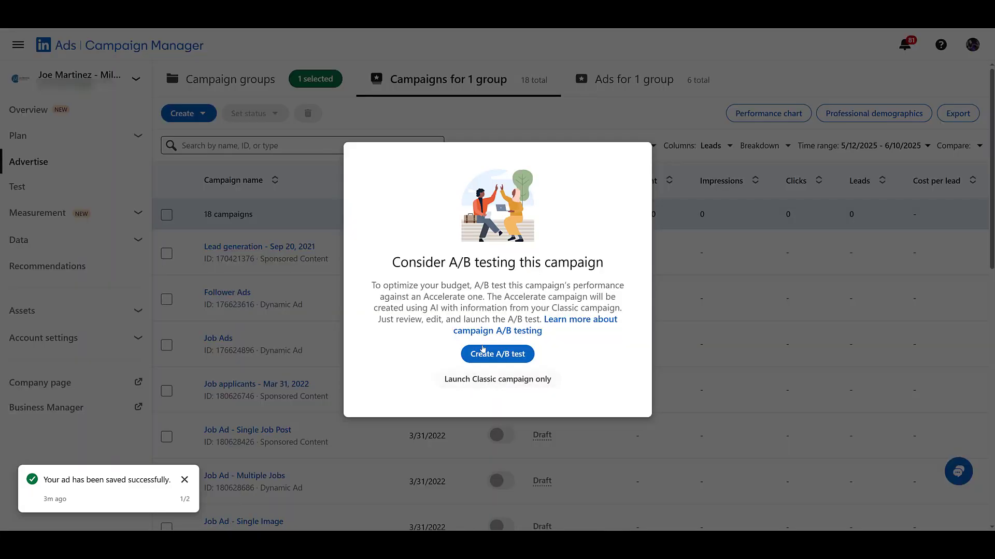
left_click(492, 388)
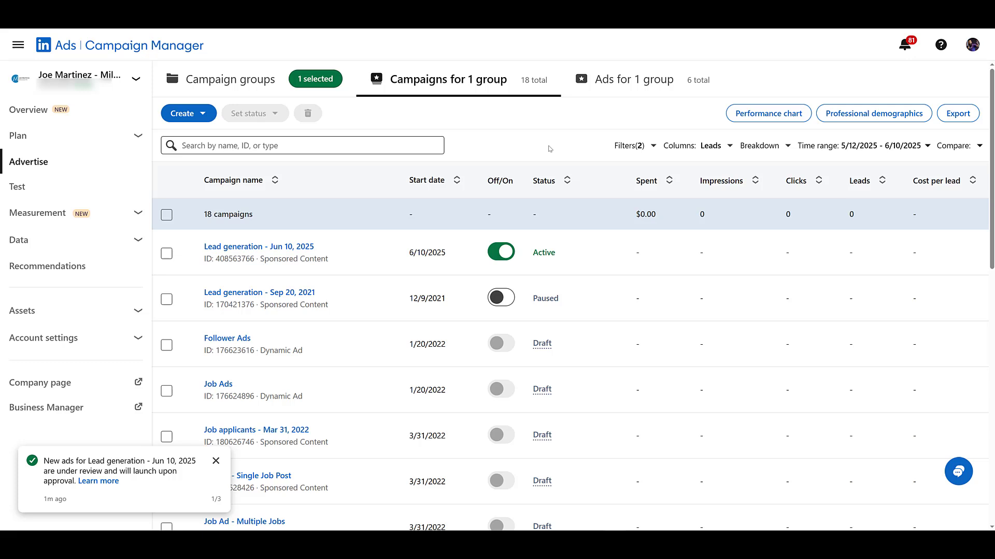
Glance at the Columns presets and close the menu without changing any columns
left_click(711, 147)
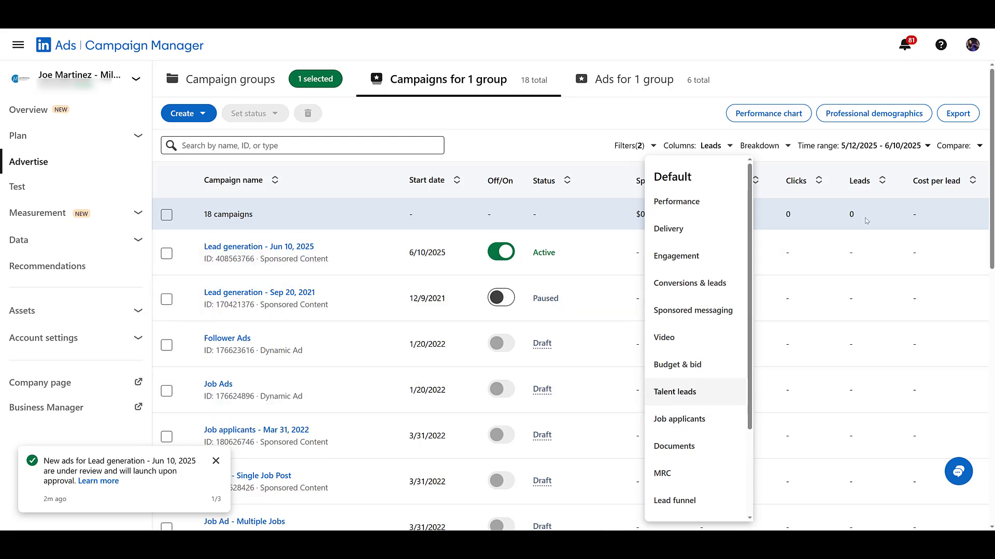
left_click(588, 120)
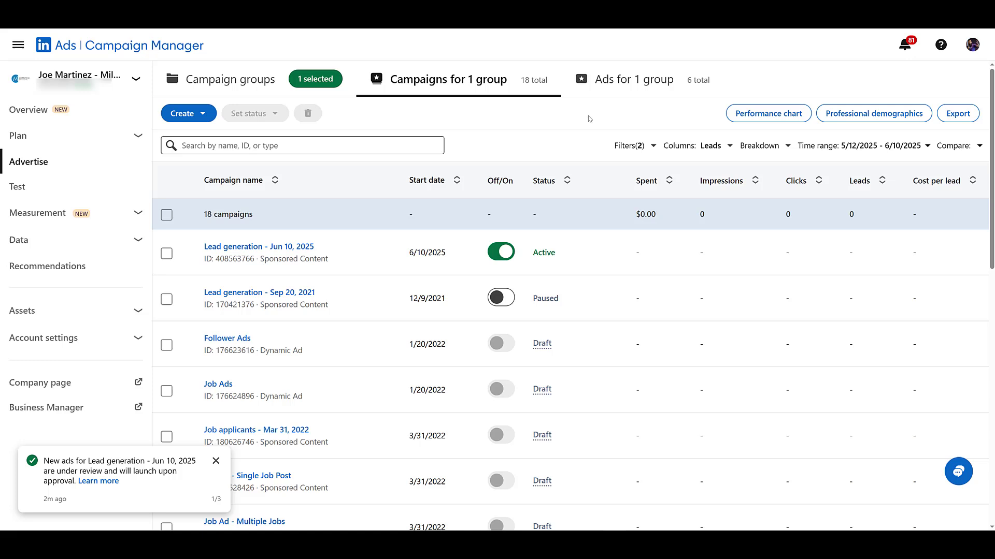